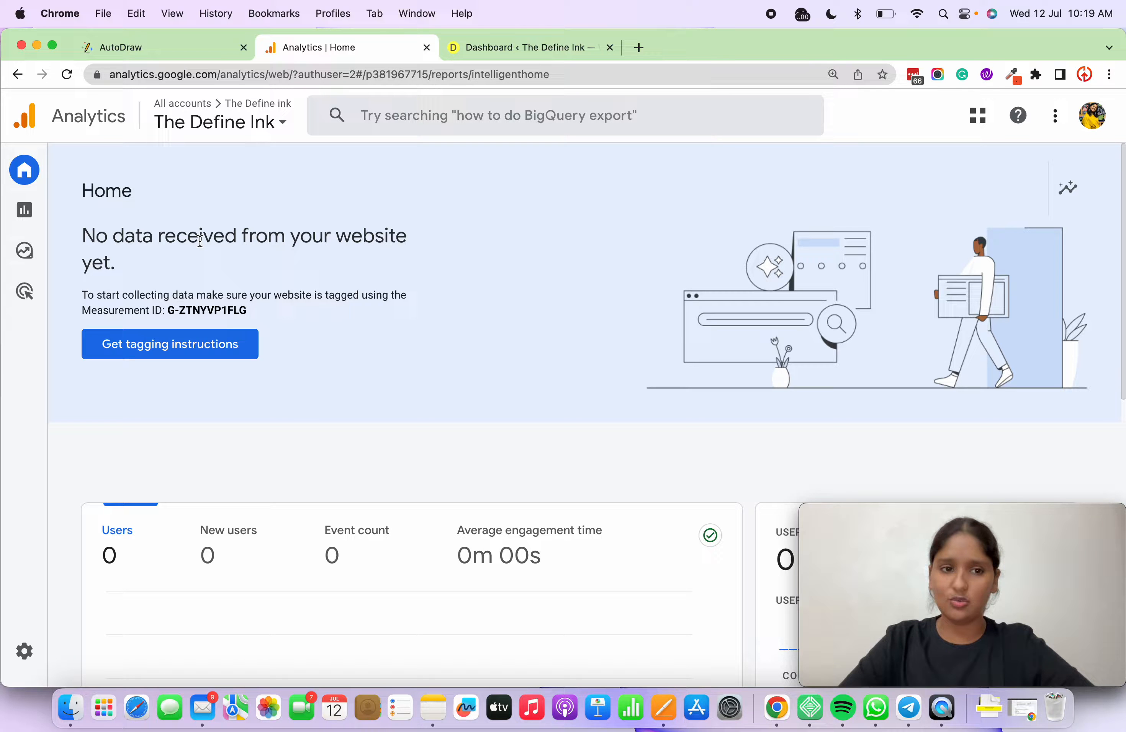
Open the Google tag installation instructions for the website's data stream and dismiss the Measurement ID tip.
{"action": "left_click", "coordinate": [152, 356]}
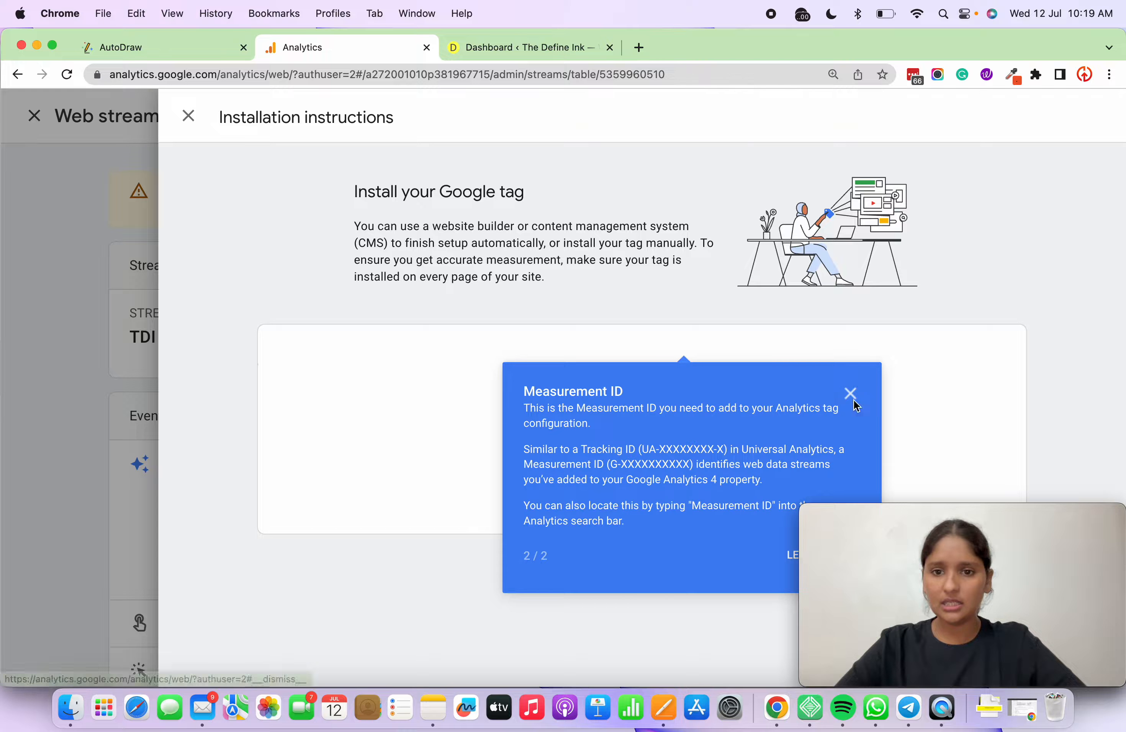
{"action": "left_click", "coordinate": [851, 397]}
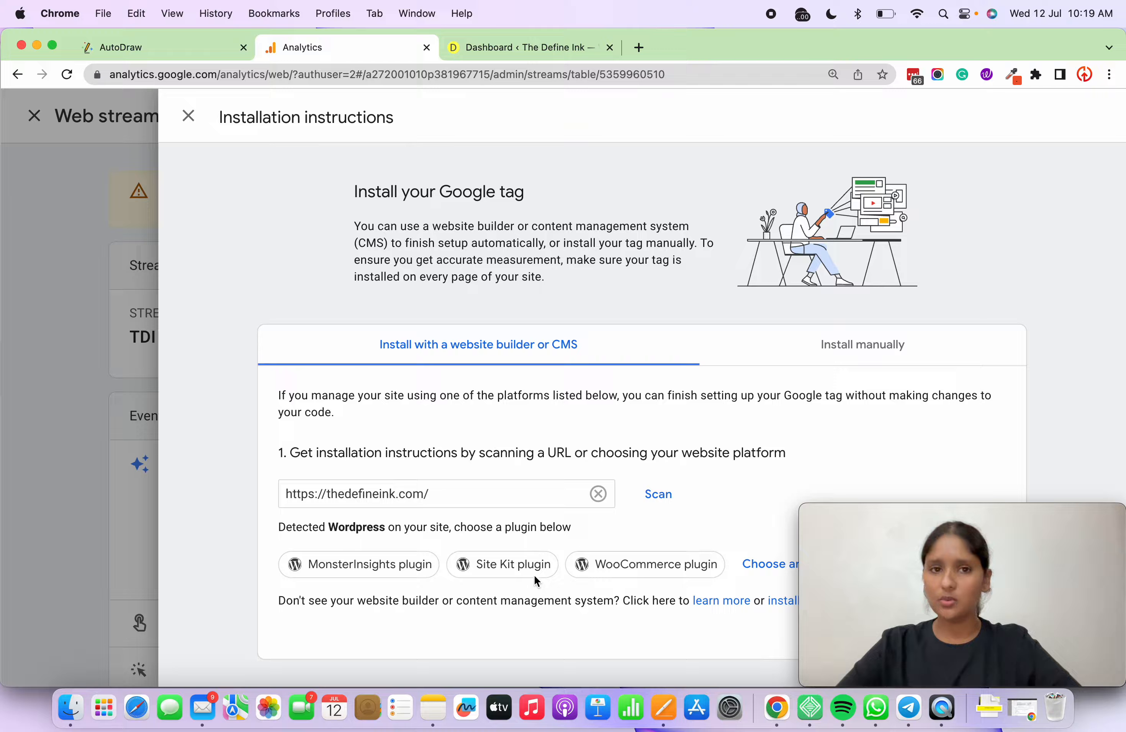
Switch to the WordPress admin site and open the page for adding new plugins, rechecking the suggested plugins in Analytics.
{"action": "left_click", "coordinate": [531, 48]}
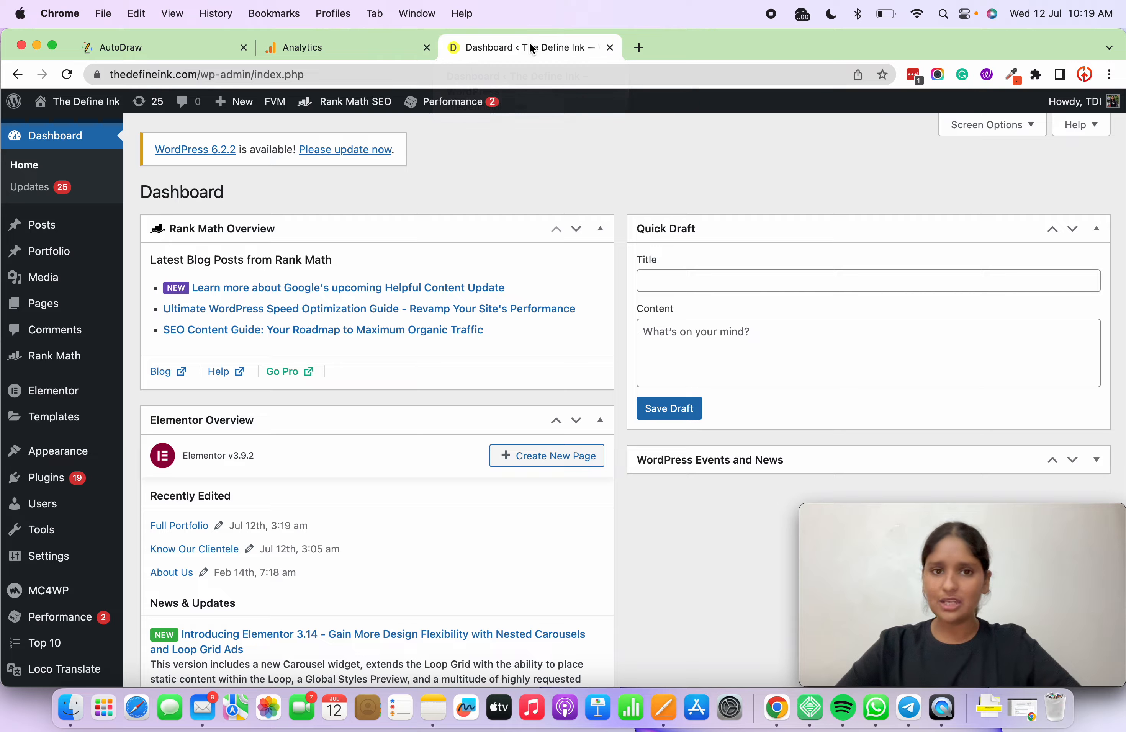
{"action": "left_click", "coordinate": [44, 482]}
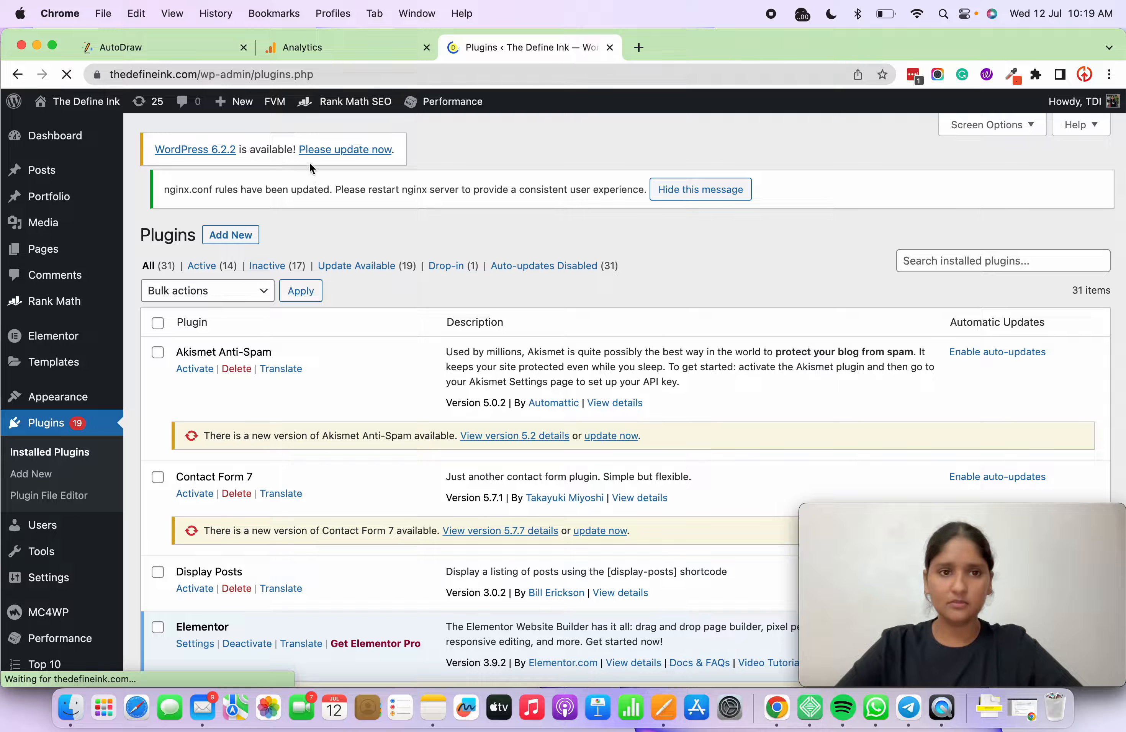
{"action": "left_click", "coordinate": [225, 236]}
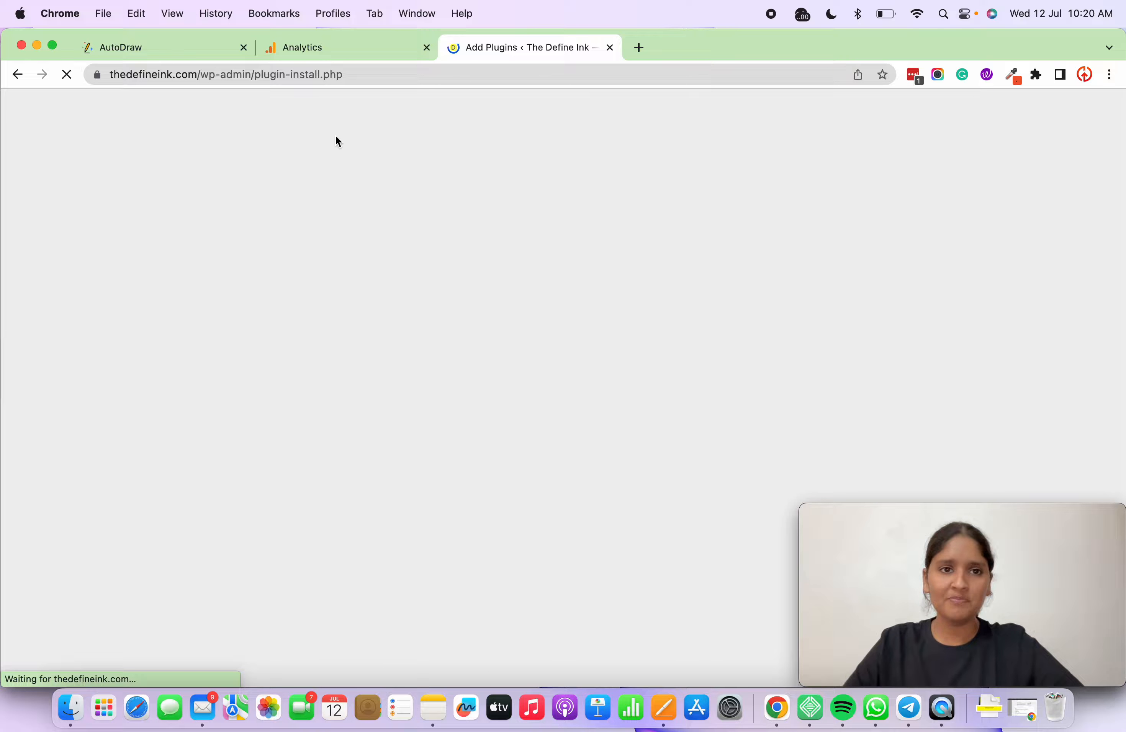
{"action": "left_click", "coordinate": [306, 39]}
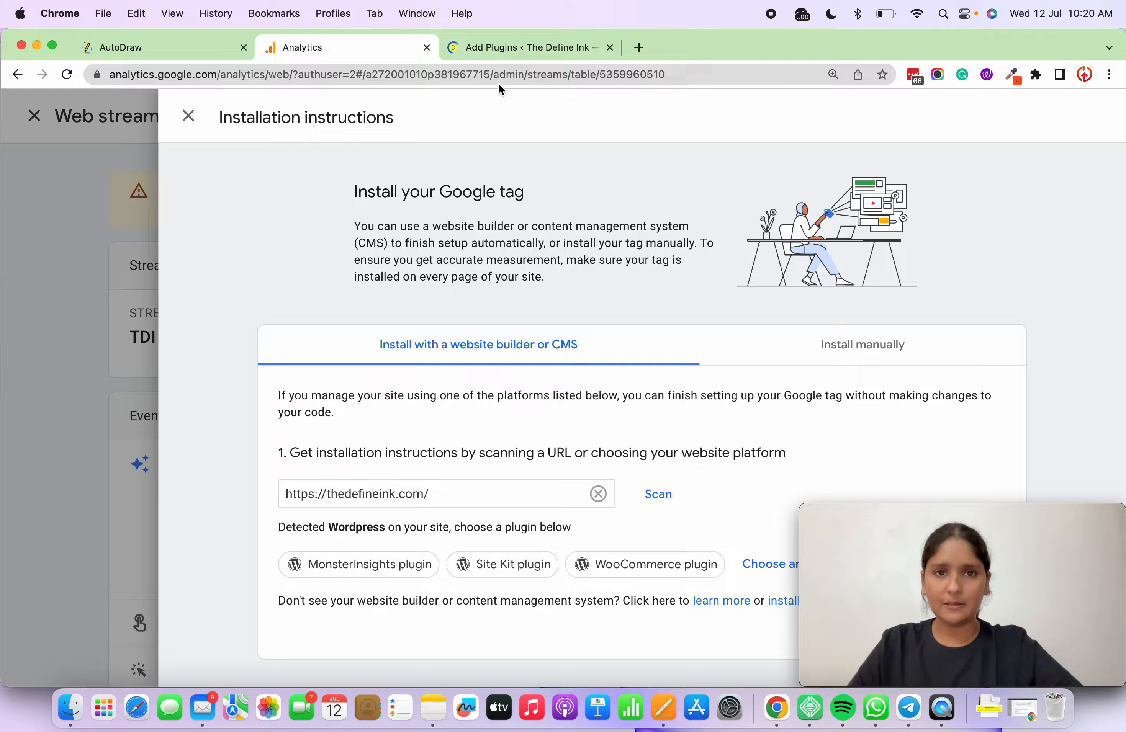
{"action": "left_click", "coordinate": [504, 56]}
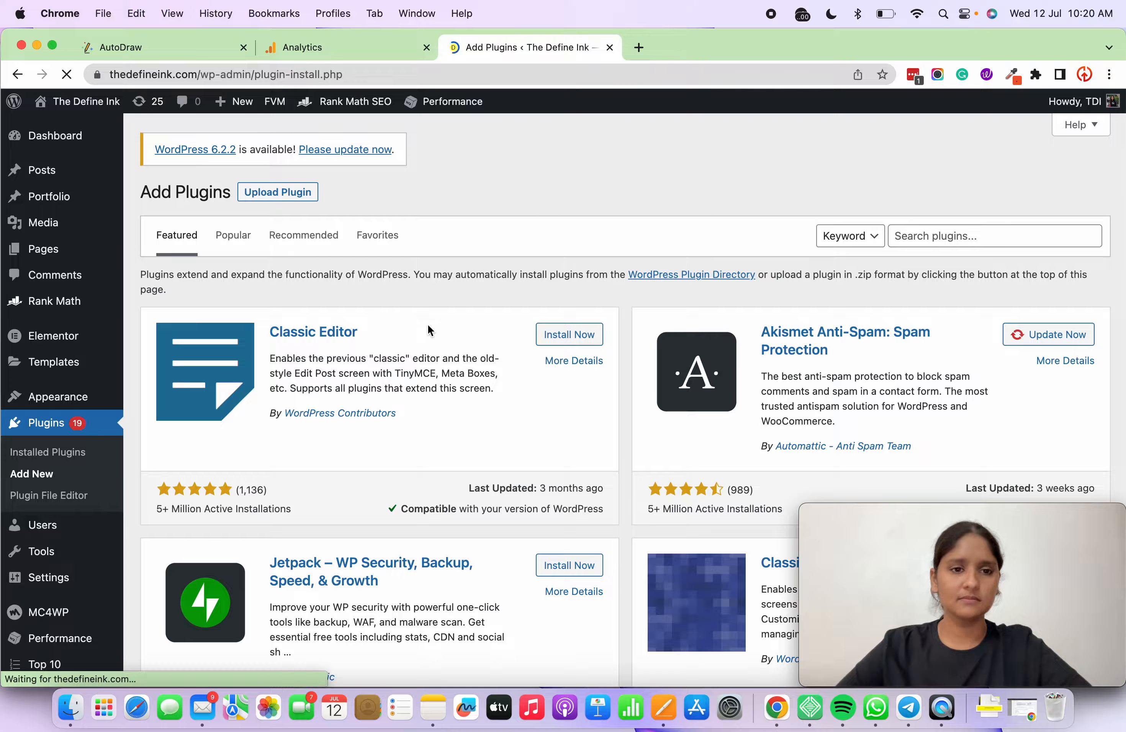
Search the plugin directory for "site kit", and install and activate Site Kit by Google.
{"action": "left_click", "coordinate": [952, 237]}
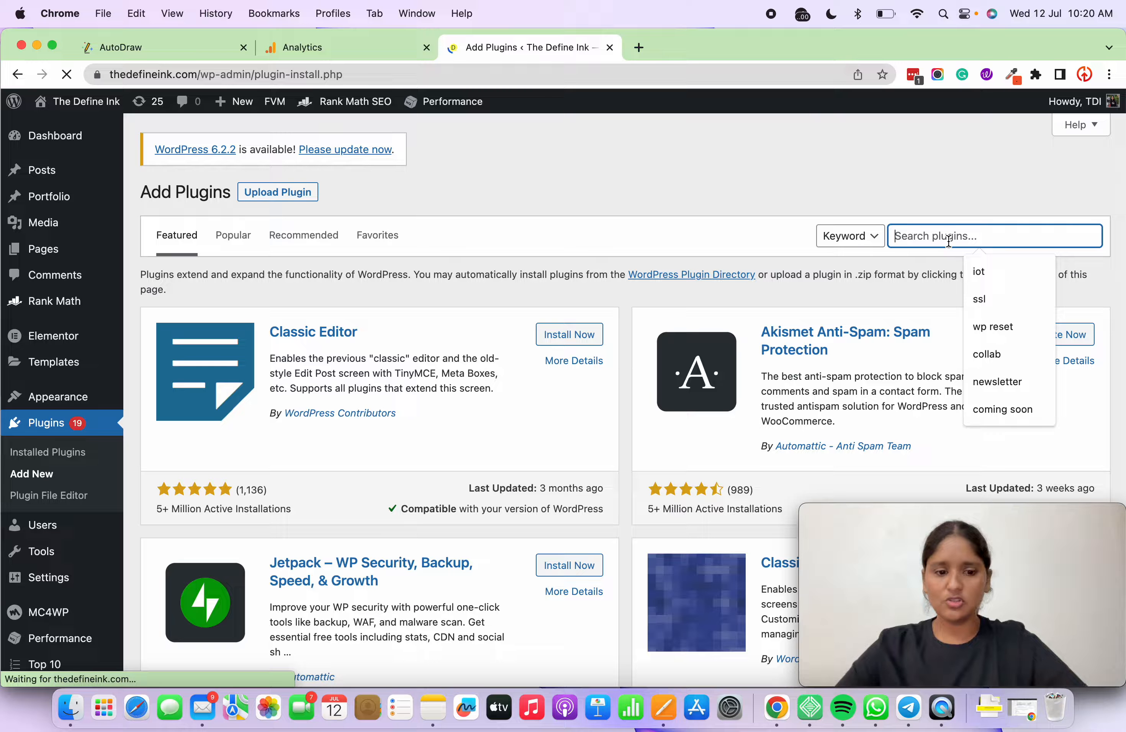
{"action": "type", "text": "site kit"}
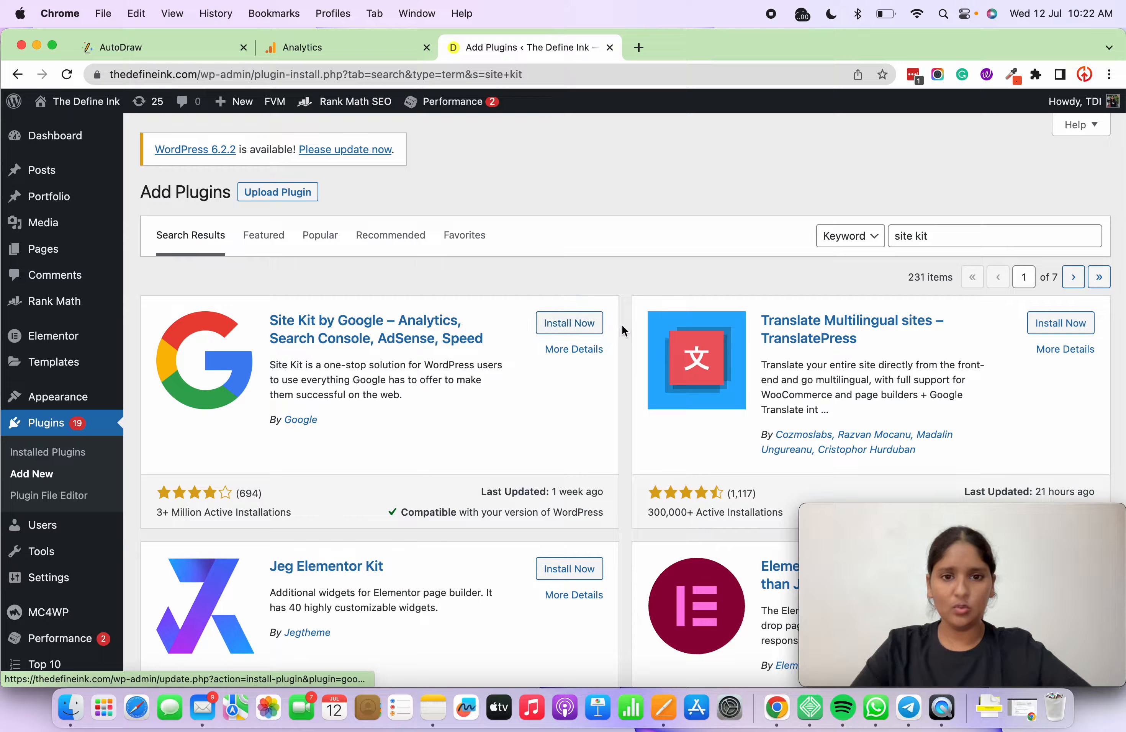
{"action": "left_click", "coordinate": [590, 330]}
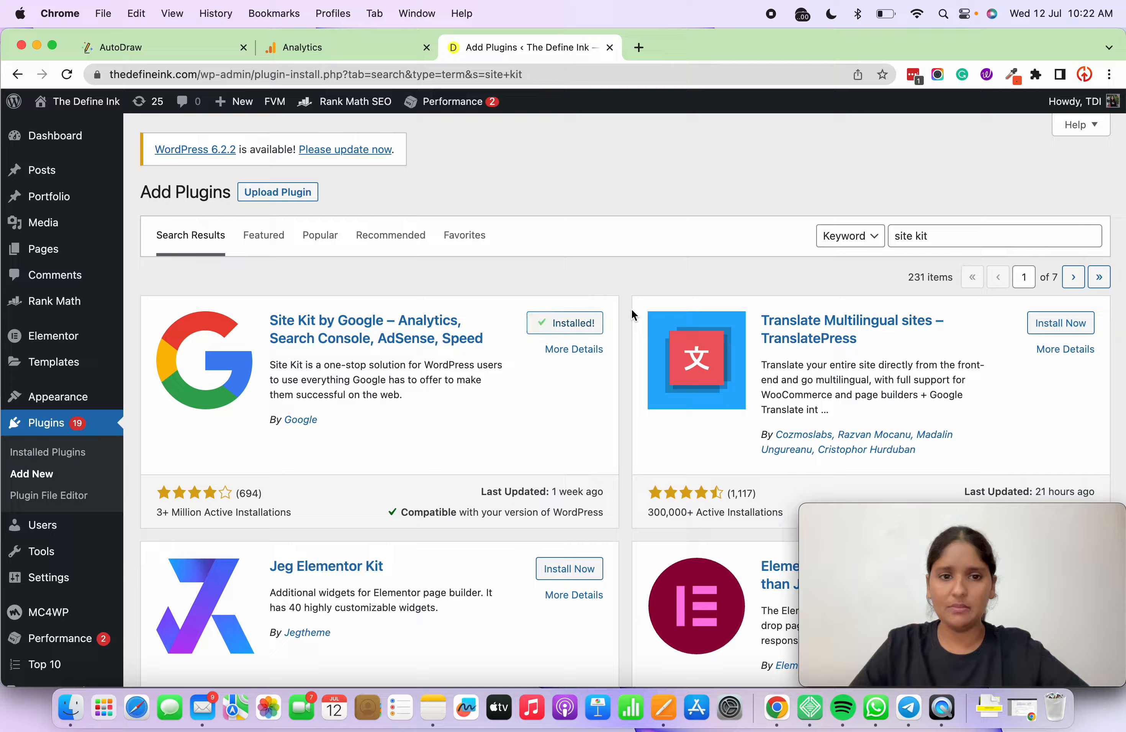
{"action": "left_click", "coordinate": [565, 325]}
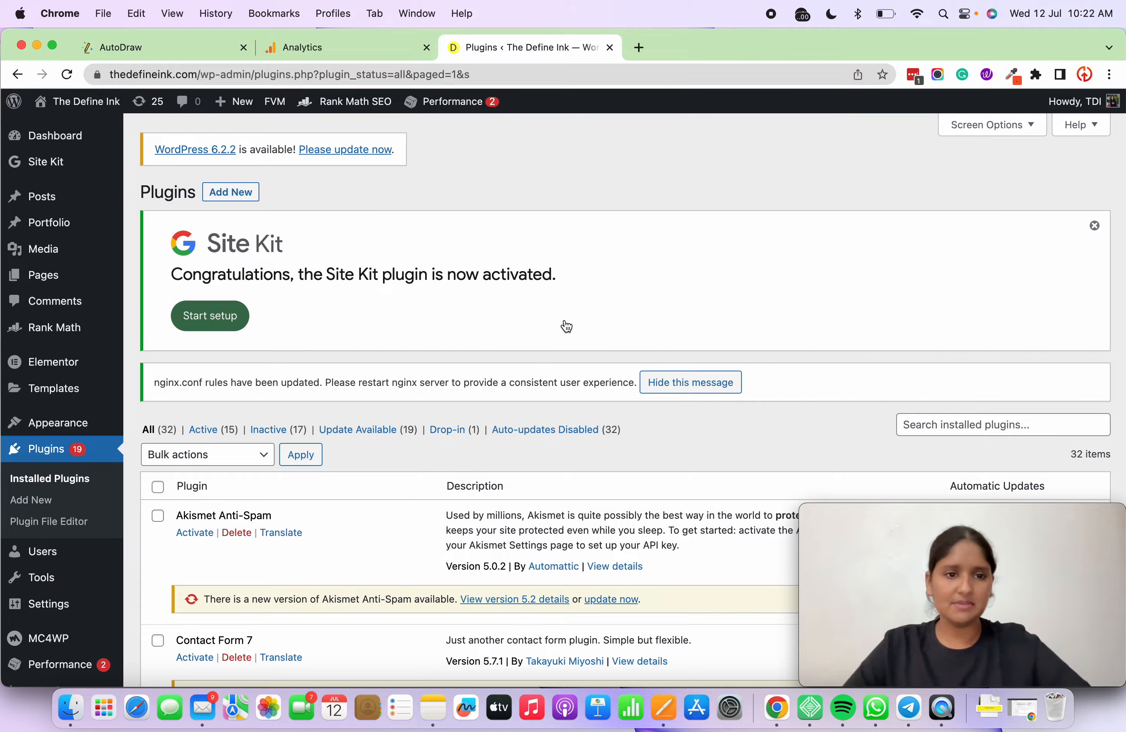
Start the Site Kit setup with Google Analytics connected and sign in with the website's Google account.
{"action": "left_click", "coordinate": [205, 318]}
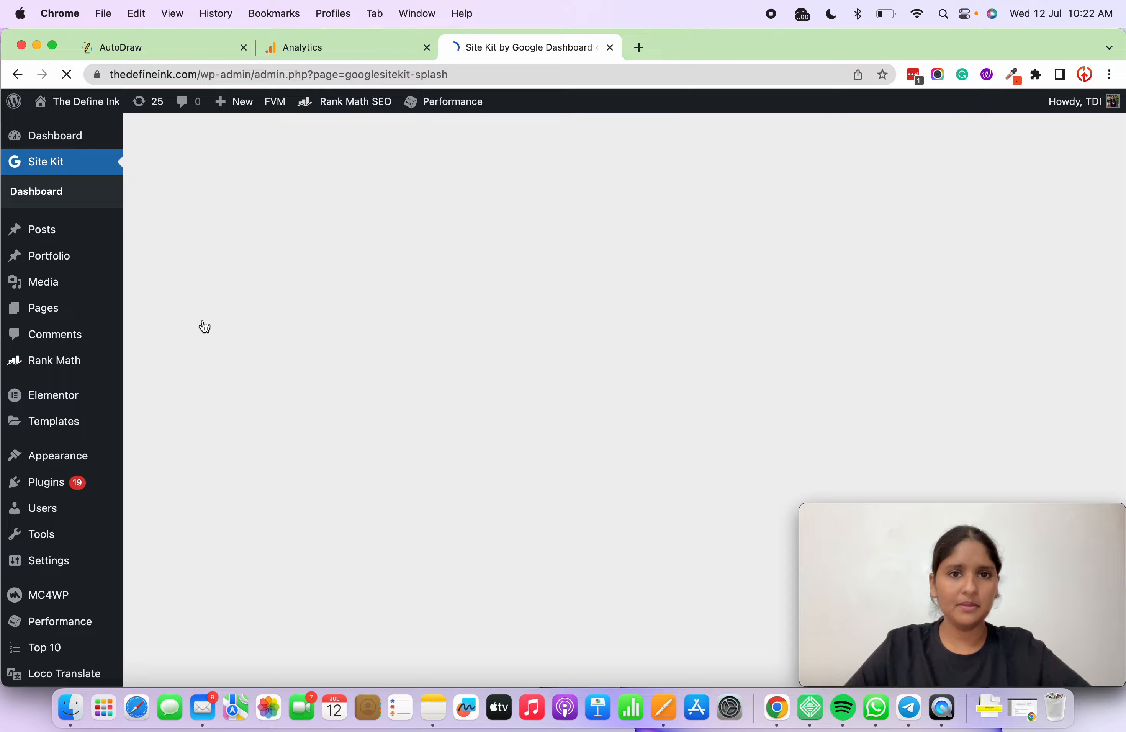
{"action": "scroll", "coordinate": [394, 397], "scroll_direction": "down", "scroll_amount": 2}
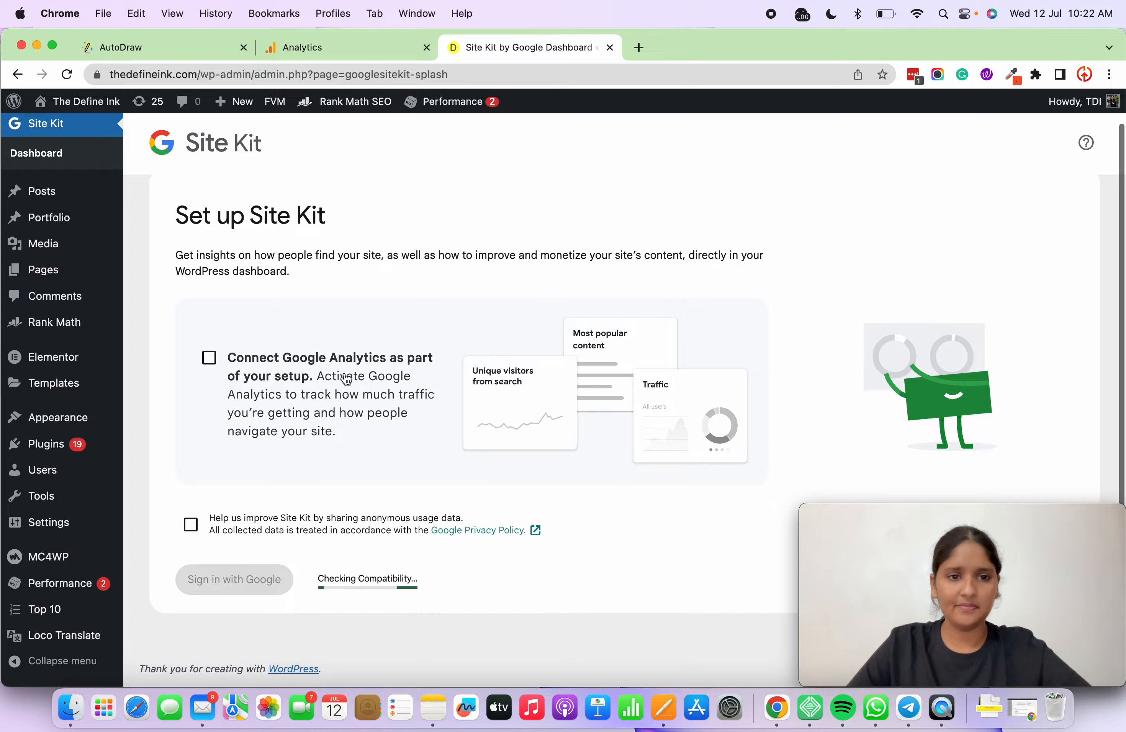
{"action": "left_click", "coordinate": [209, 363]}
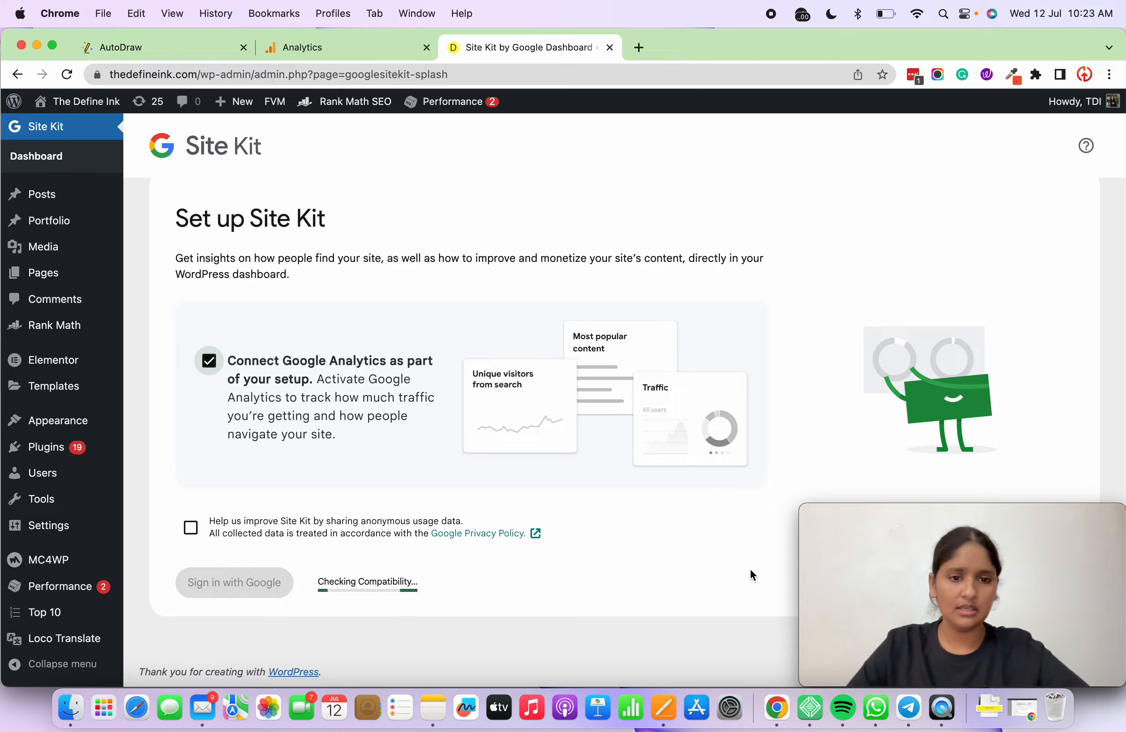
{"action": "left_click", "coordinate": [222, 586]}
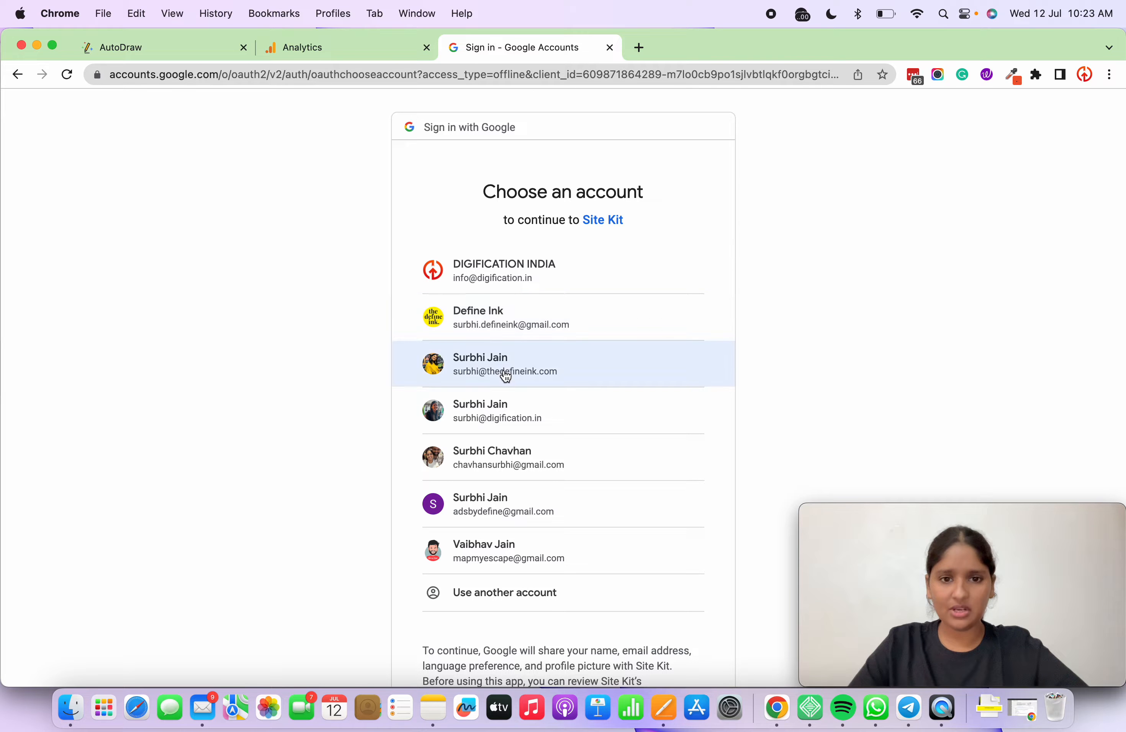
{"action": "left_click", "coordinate": [506, 376]}
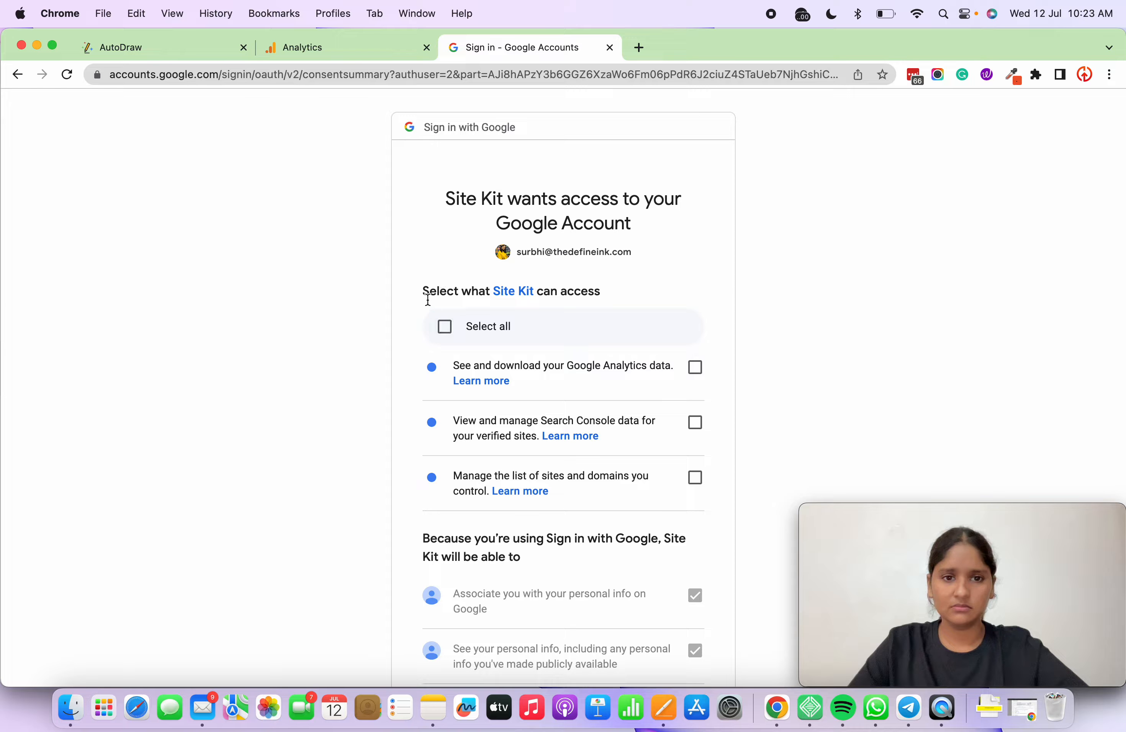
Grant Site Kit all requested Google Account access and complete the dashboard metrics and Search Console setup stages.
{"action": "left_click", "coordinate": [444, 327]}
{"action": "scroll", "coordinate": [475, 428], "scroll_direction": "down", "scroll_amount": 8}
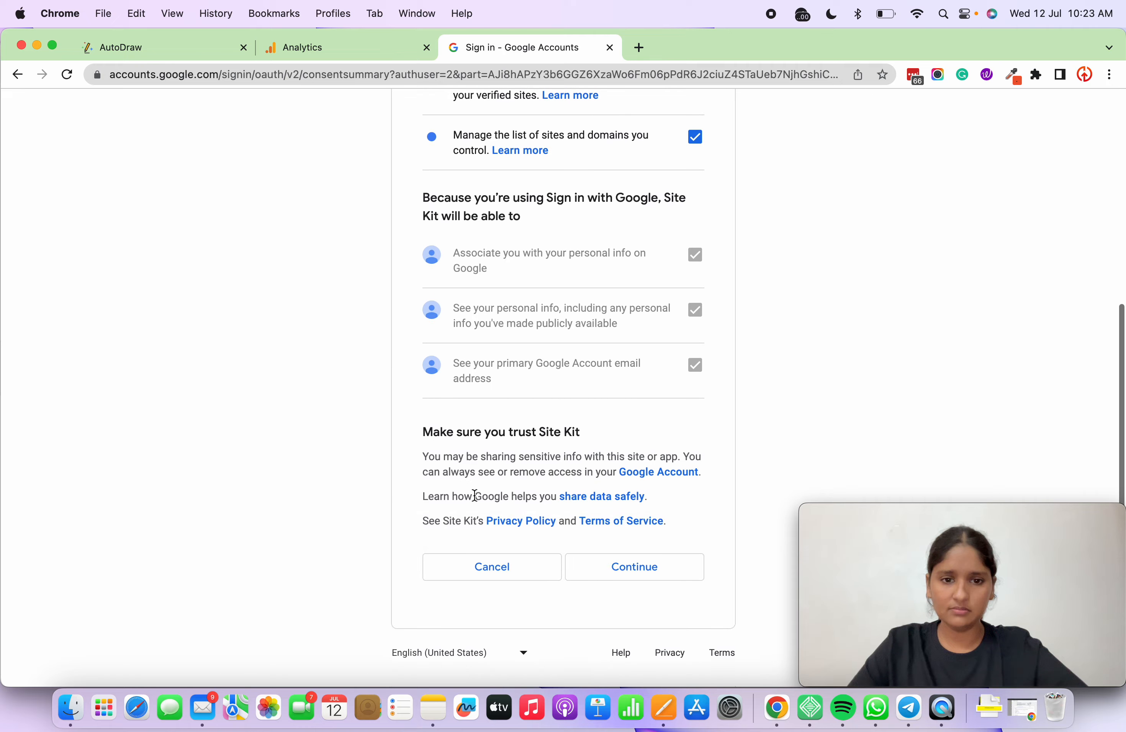
{"action": "left_click", "coordinate": [637, 575]}
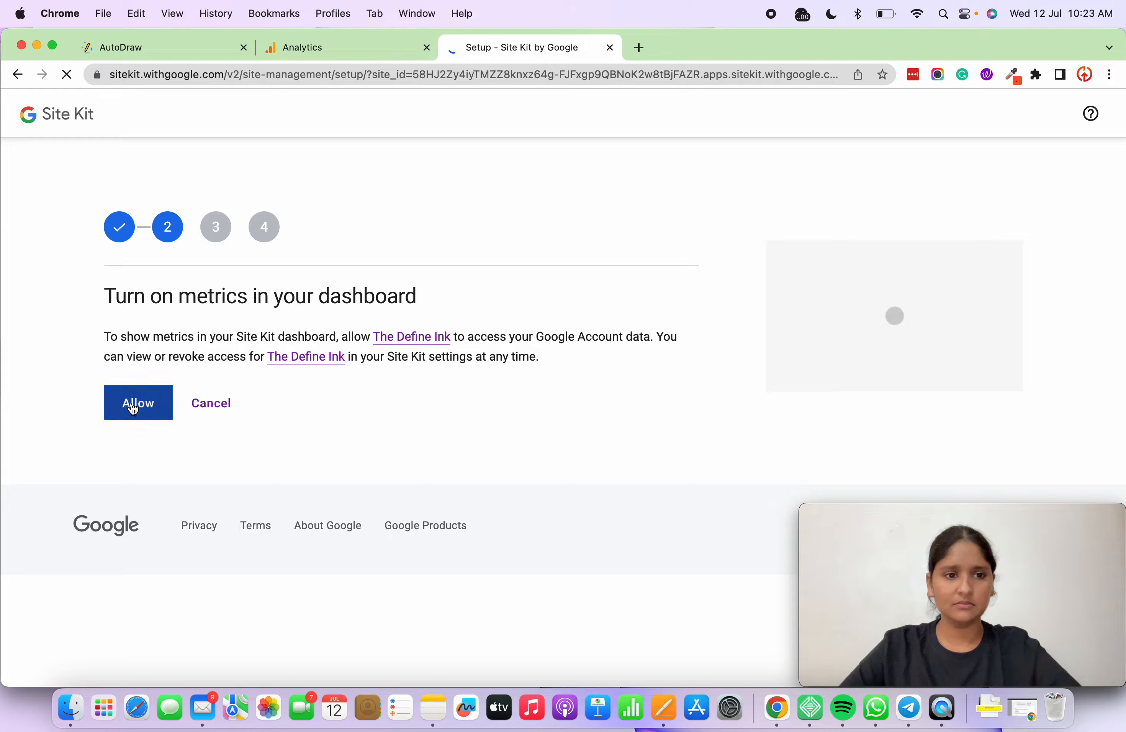
{"action": "left_click", "coordinate": [133, 403]}
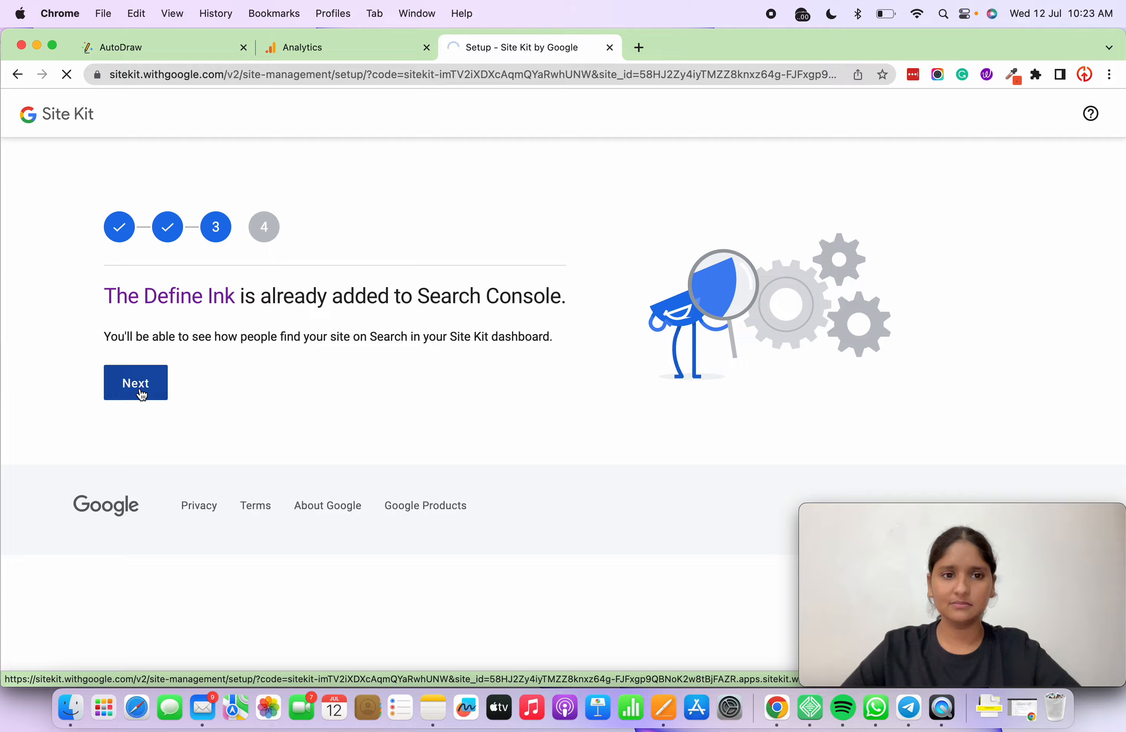
{"action": "left_click", "coordinate": [141, 394]}
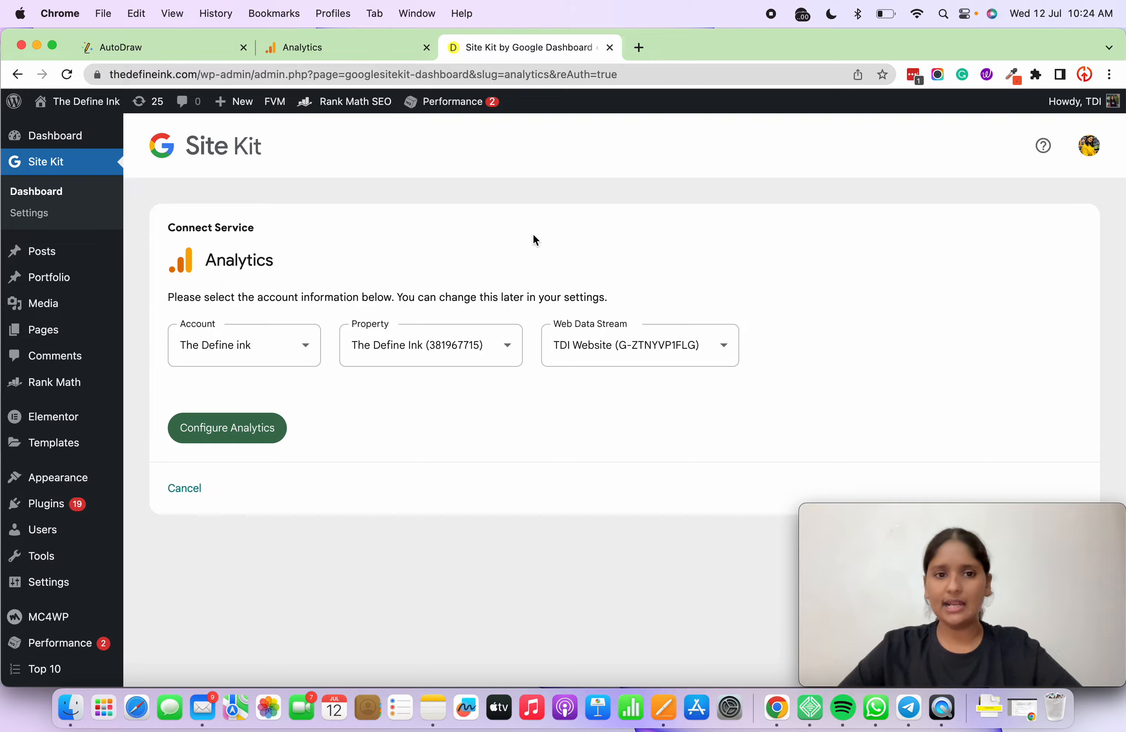
Check the Site Kit property options and compare its web data stream with the TDI Website stream's Measurement ID in Analytics.
{"action": "left_click", "coordinate": [415, 352]}
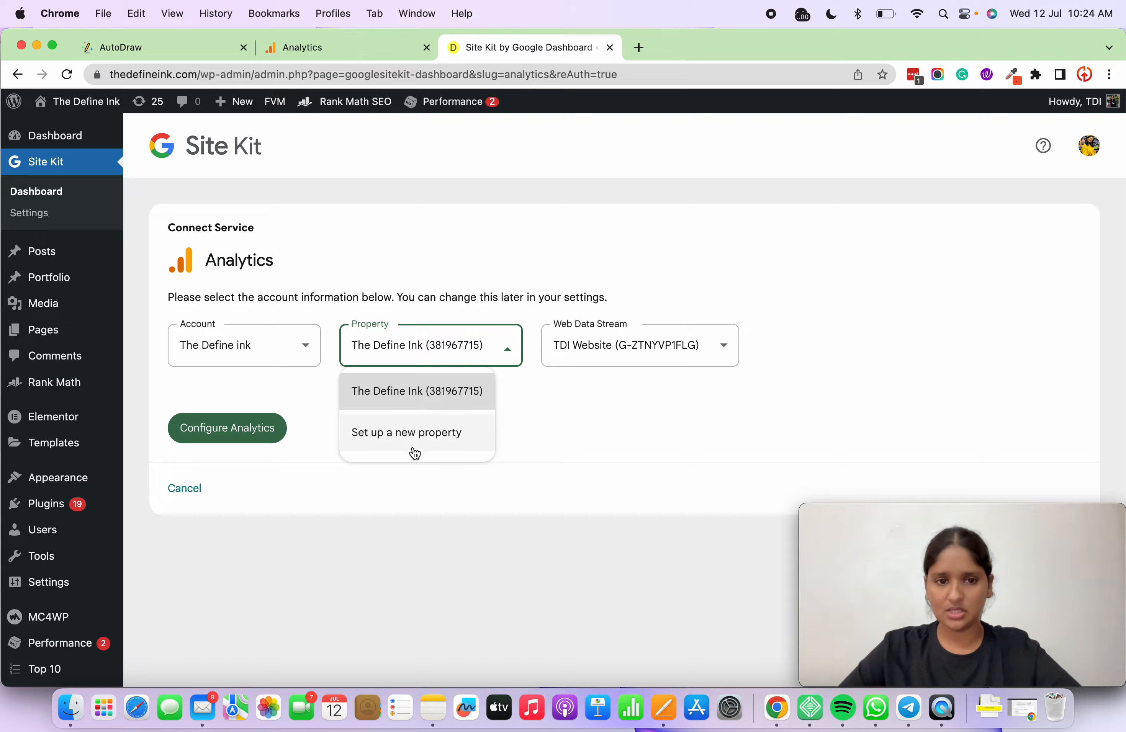
{"action": "left_click", "coordinate": [585, 389]}
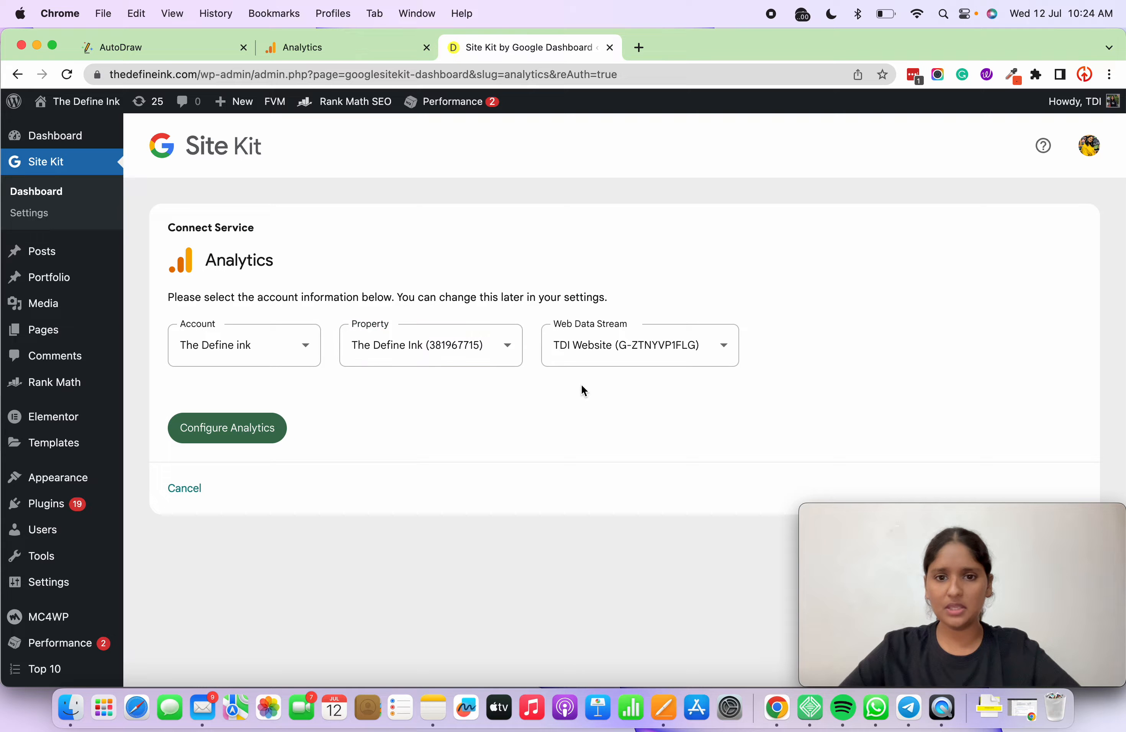
{"action": "left_click", "coordinate": [296, 43]}
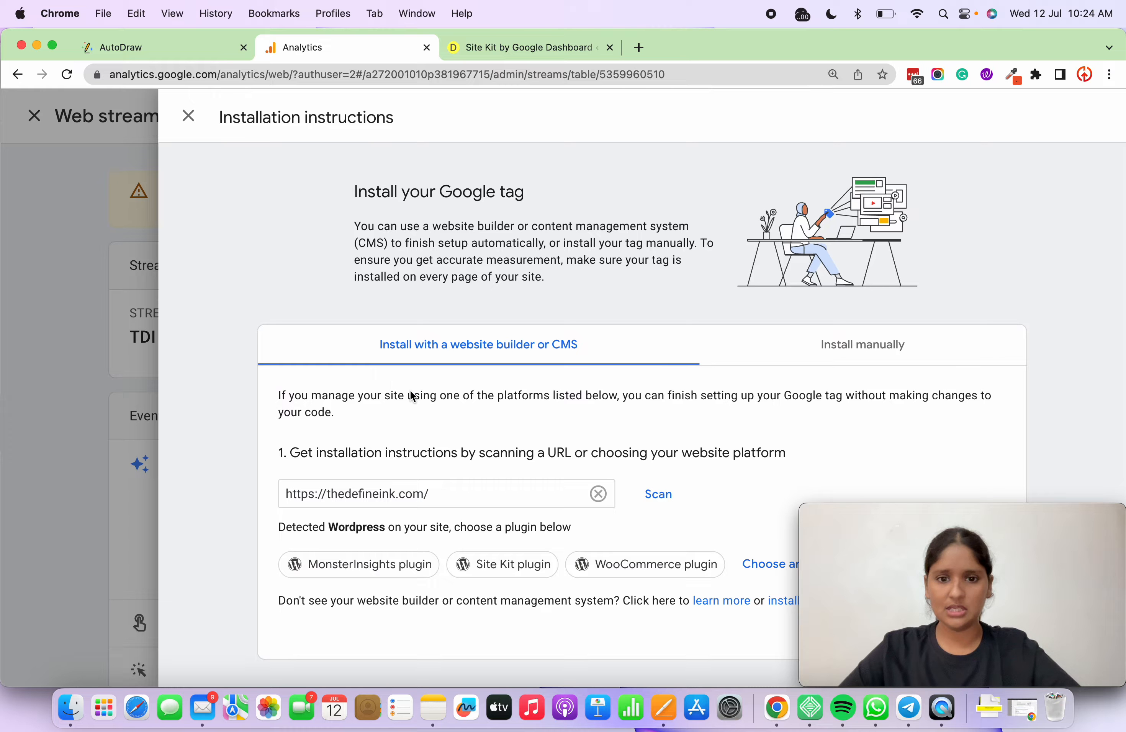
{"action": "left_click", "coordinate": [188, 115]}
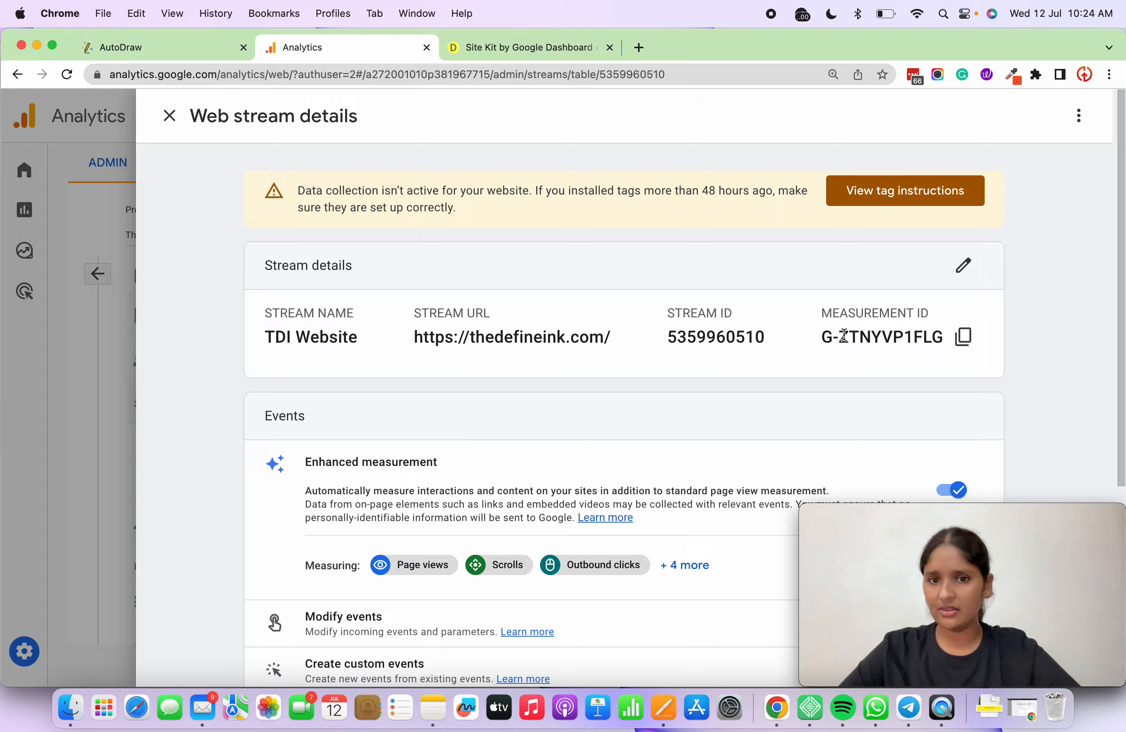
{"action": "left_click", "coordinate": [503, 47]}
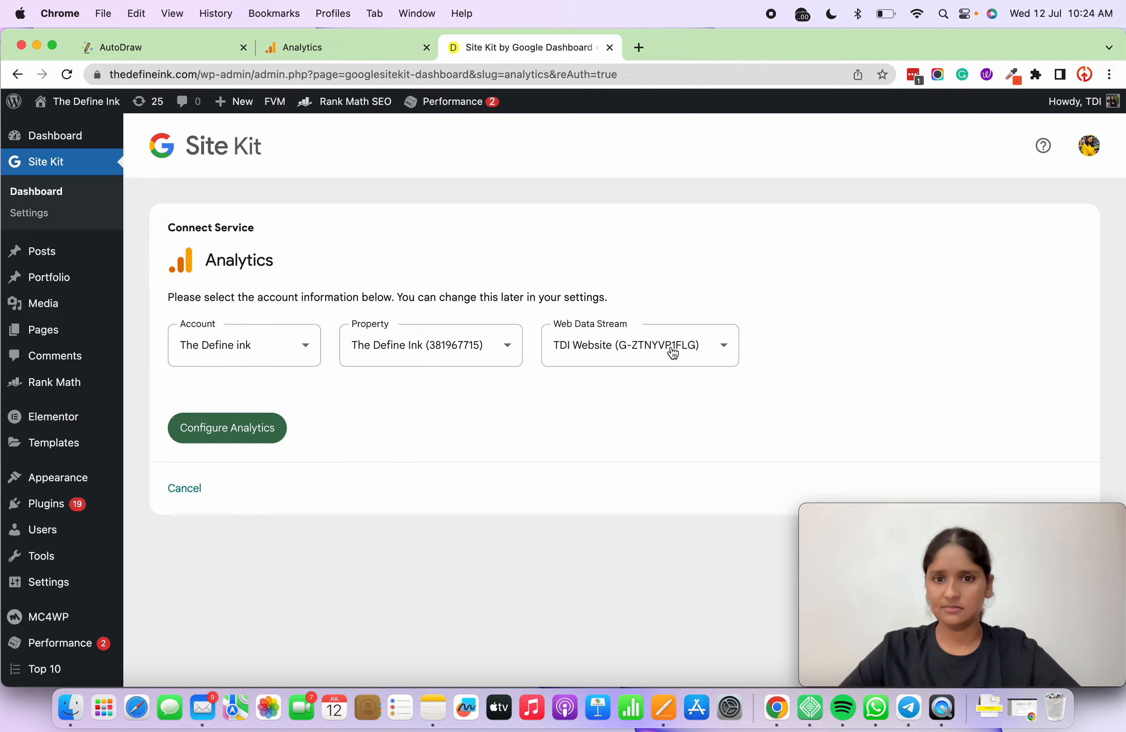
{"action": "left_click", "coordinate": [322, 46]}
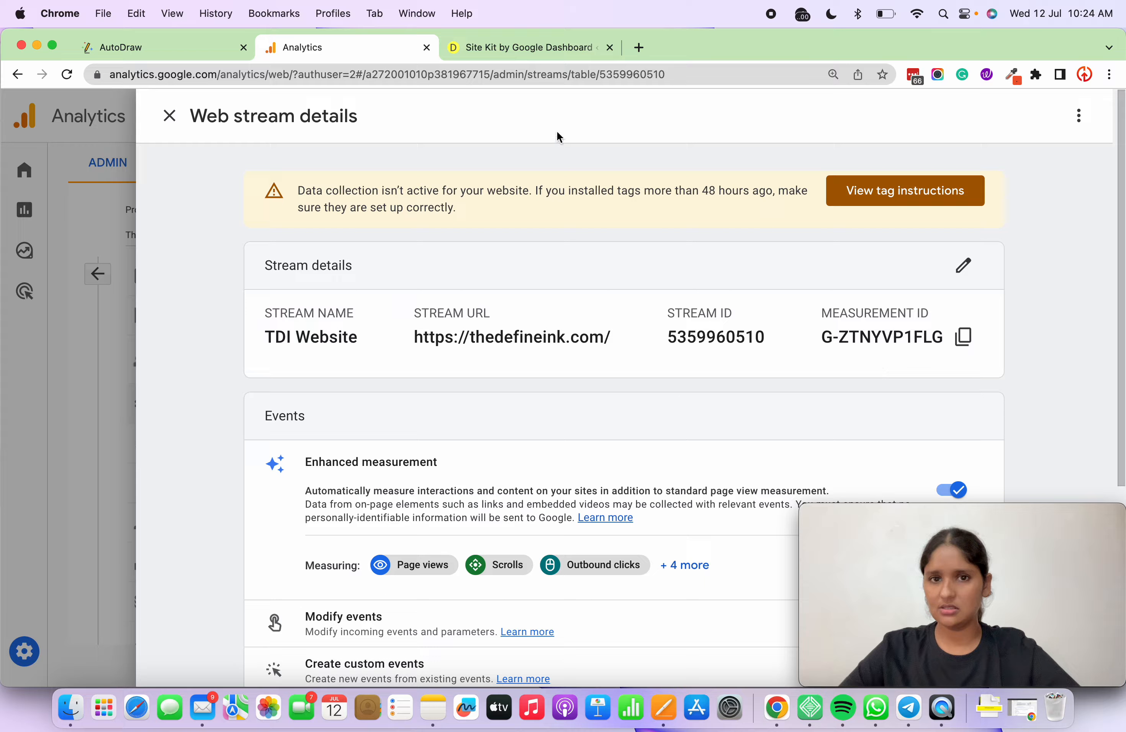
{"action": "left_click", "coordinate": [515, 47]}
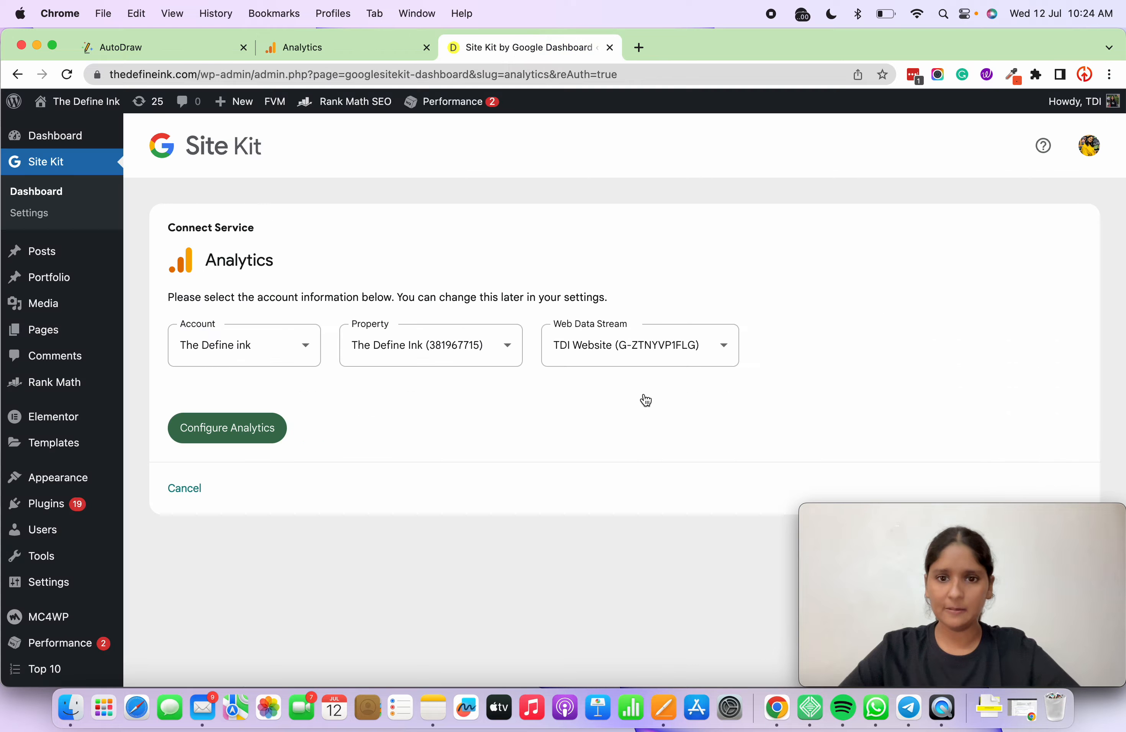
Configure Analytics in Site Kit with The Define Ink account, property and TDI Website stream, and dismiss the setup notice.
{"action": "left_click", "coordinate": [205, 435]}
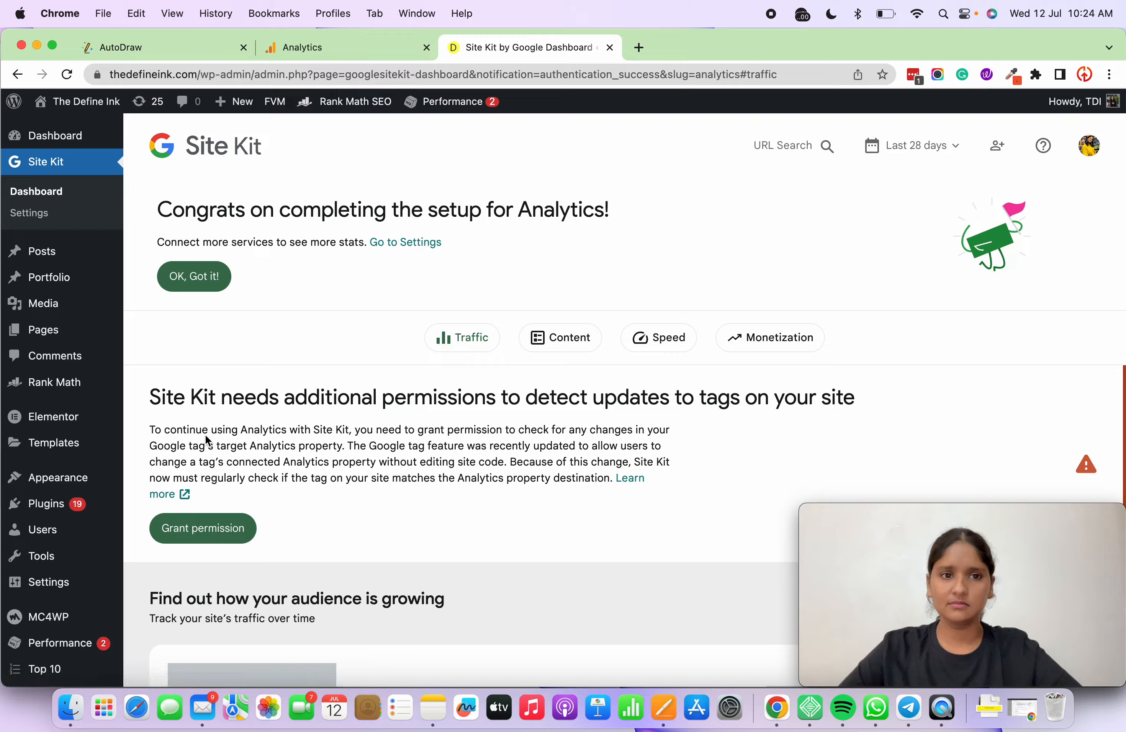
{"action": "scroll", "coordinate": [455, 428], "scroll_direction": "down", "scroll_amount": 3}
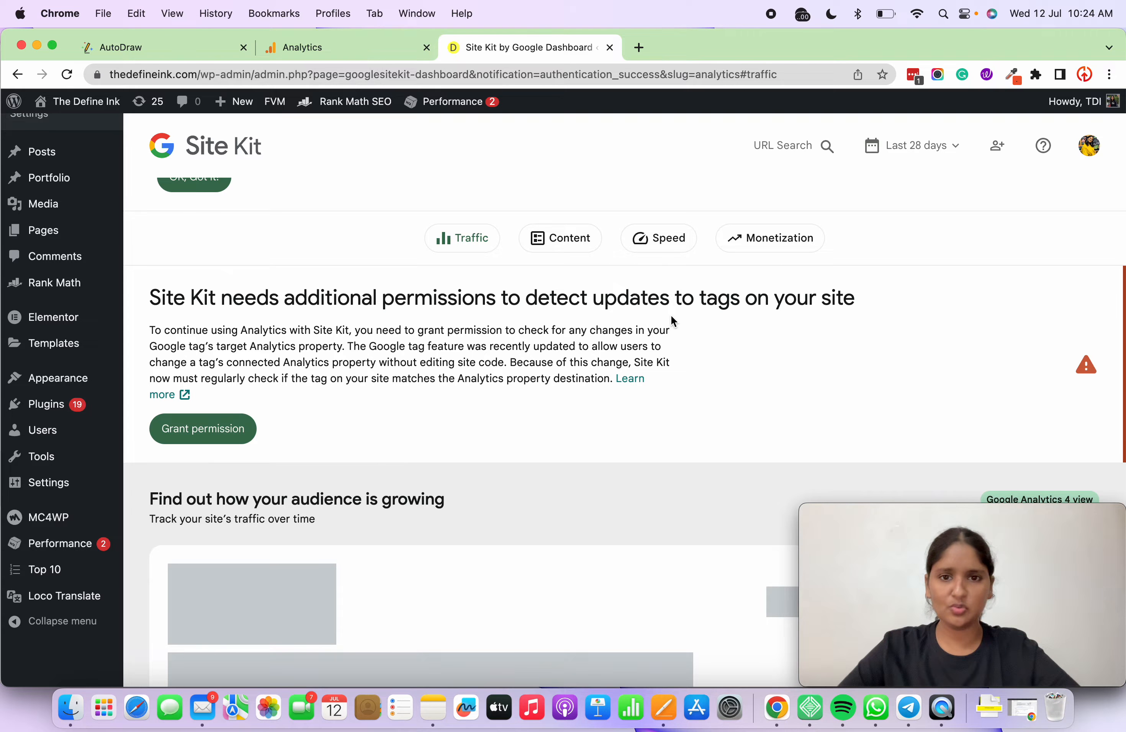
{"action": "scroll", "coordinate": [471, 445], "scroll_direction": "up", "scroll_amount": 3}
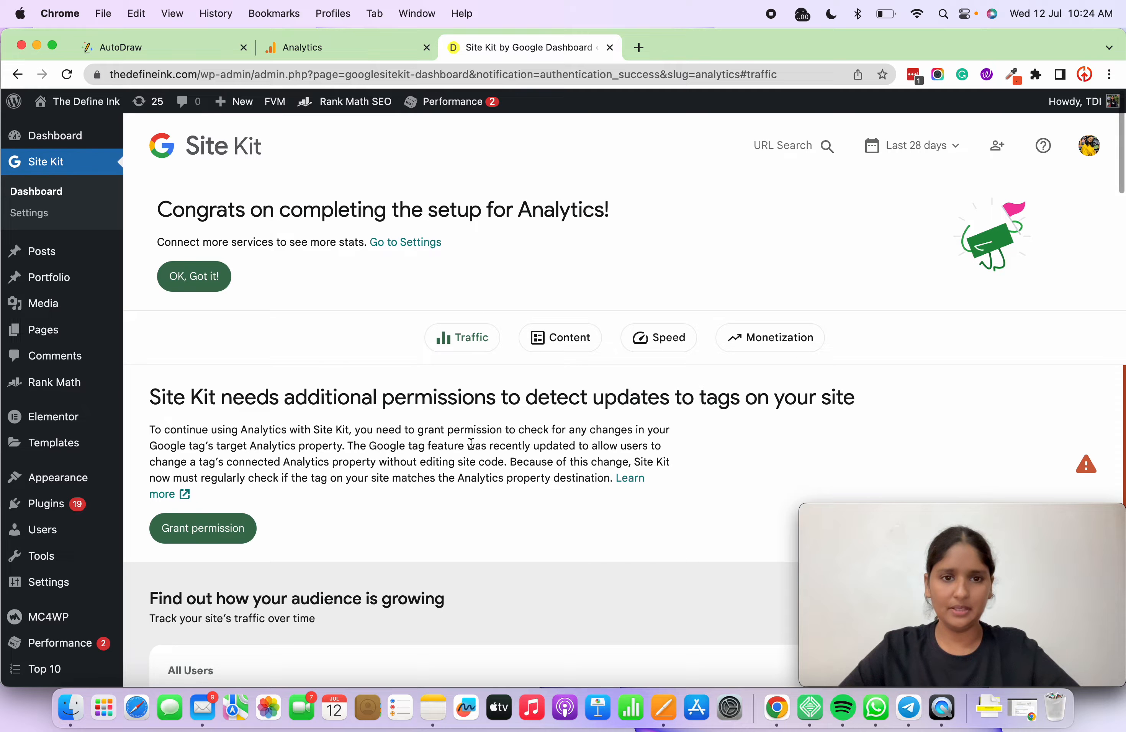
{"action": "left_click", "coordinate": [196, 280]}
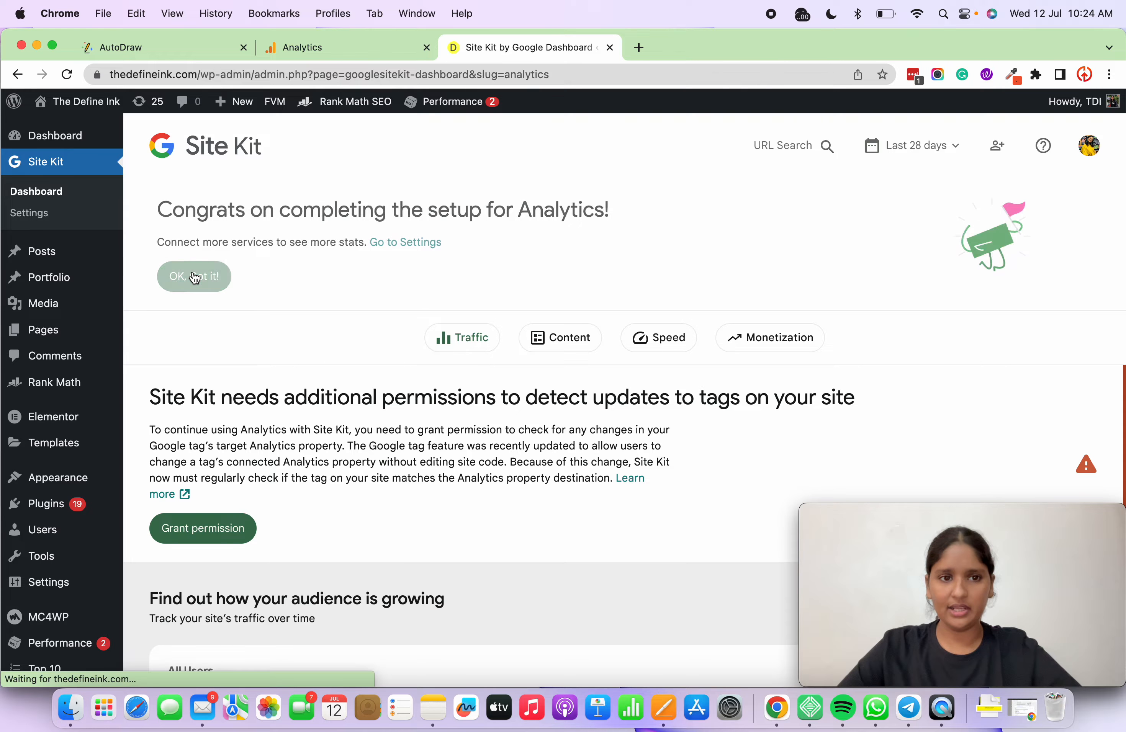
Review the traffic data on the Site Kit dashboard and open the Realtime report in Google Analytics.
{"action": "scroll", "coordinate": [271, 401], "scroll_direction": "down", "scroll_amount": 10}
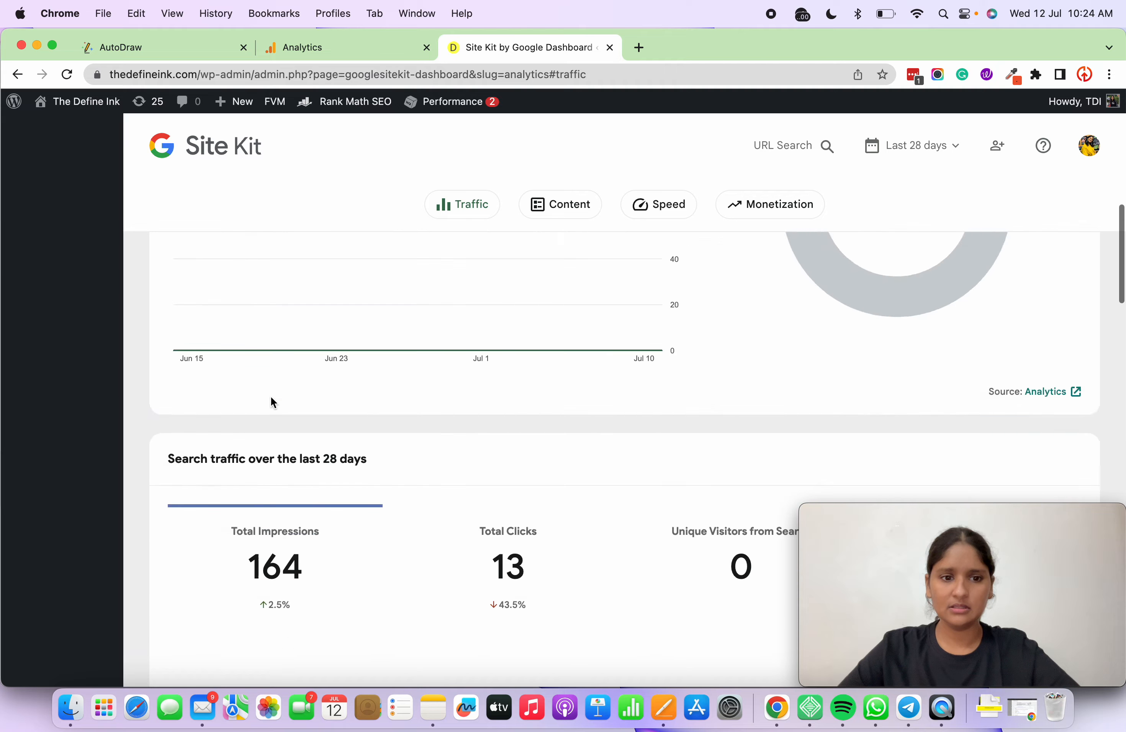
{"action": "left_click", "coordinate": [304, 46]}
{"action": "left_click", "coordinate": [167, 116]}
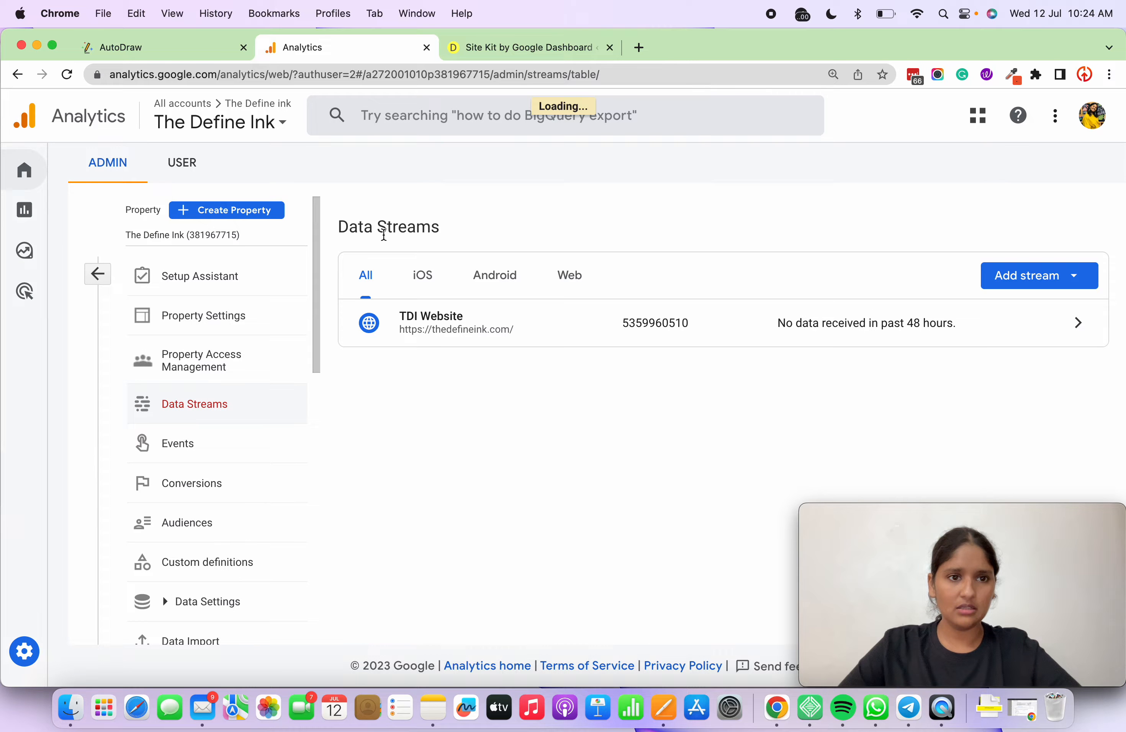
{"action": "left_click", "coordinate": [26, 216]}
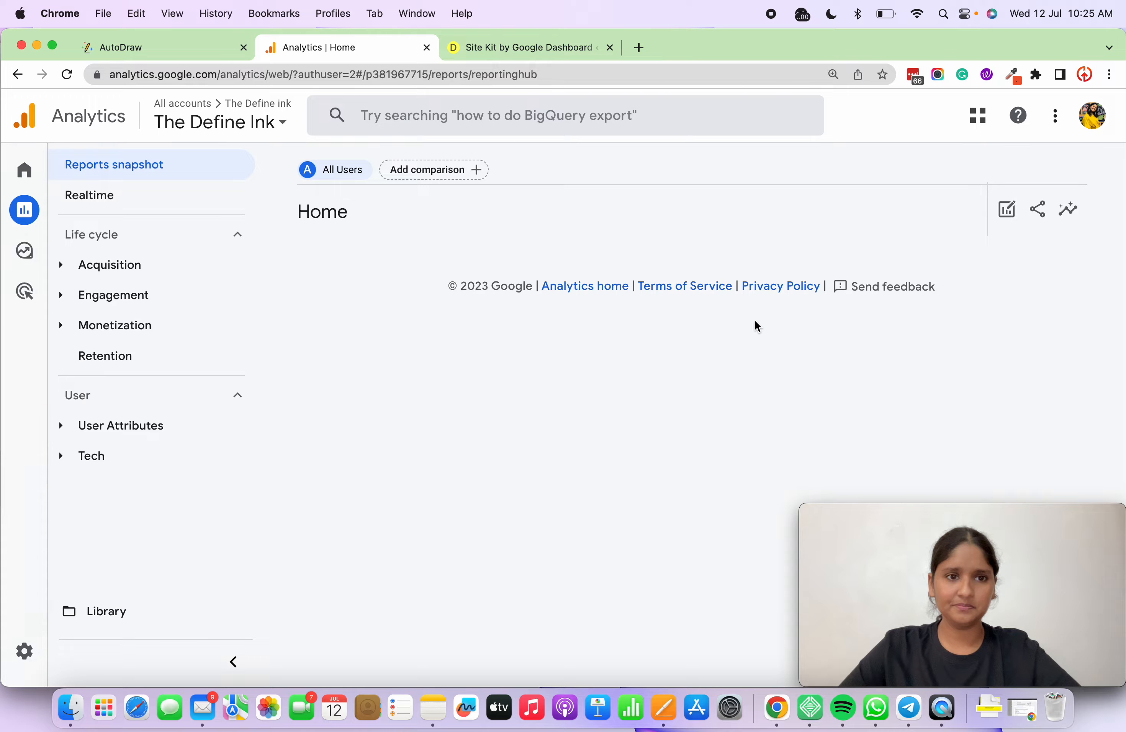
{"action": "left_click", "coordinate": [114, 213]}
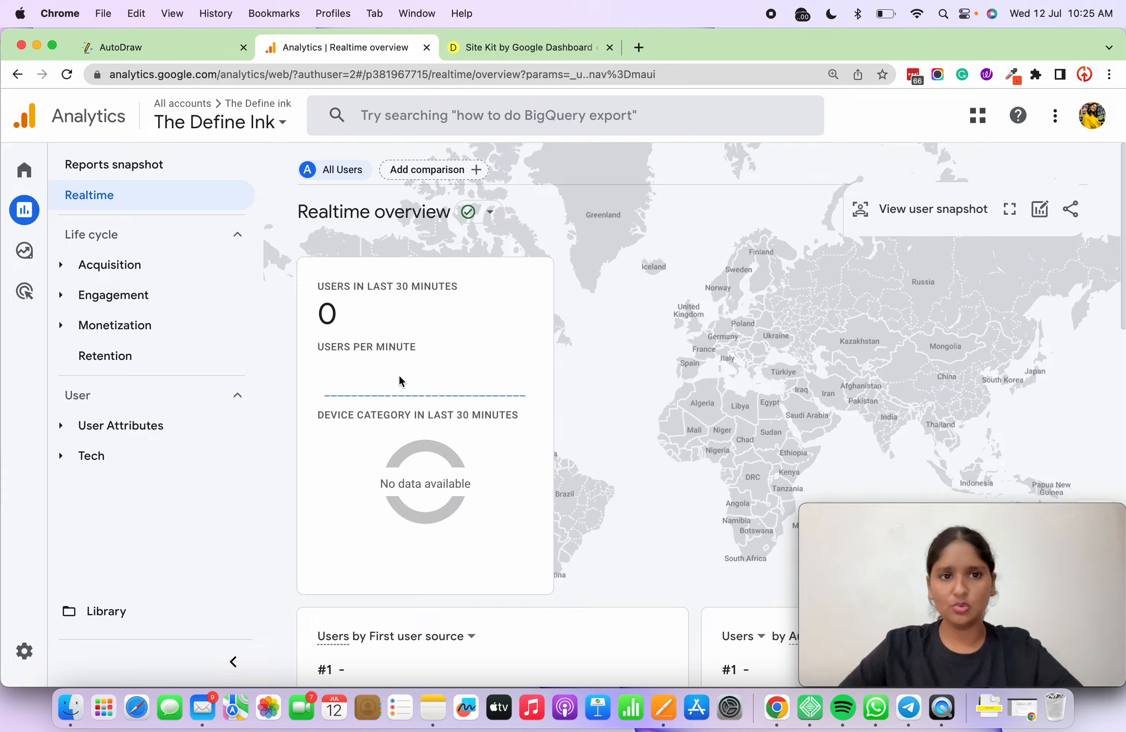
Check the Analytics Home page and Reports snapshot for incoming data, and reopen the Realtime report.
{"action": "left_click", "coordinate": [24, 169]}
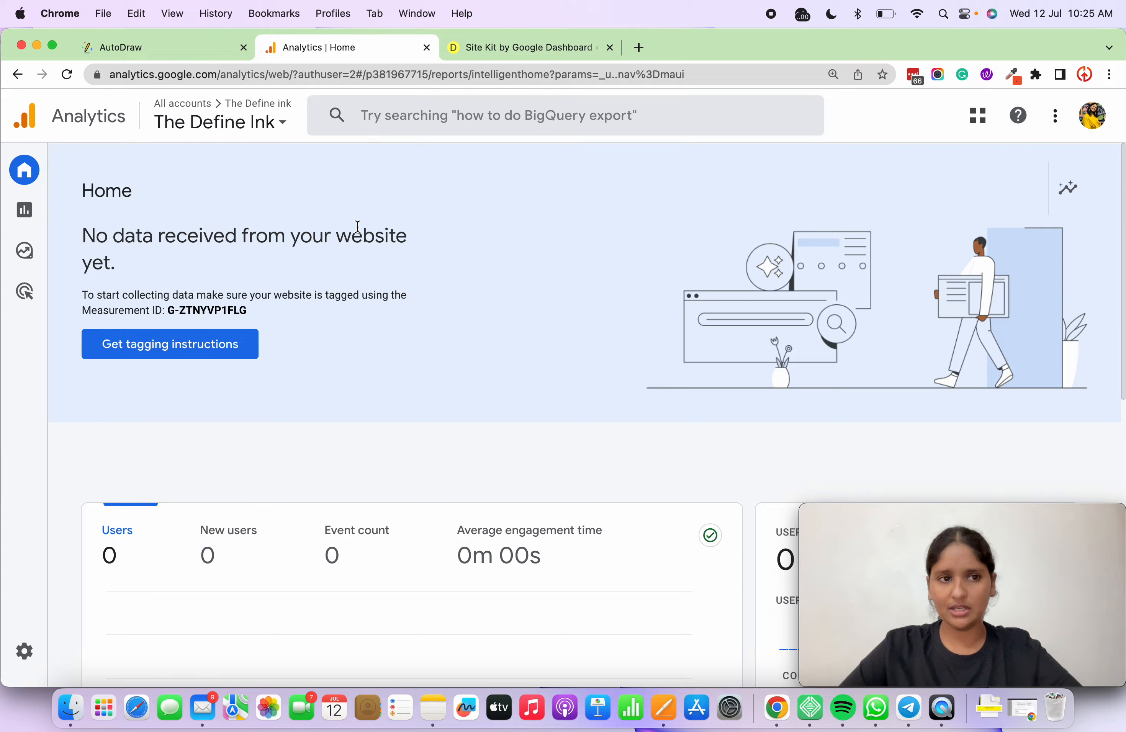
{"action": "left_click", "coordinate": [45, 211]}
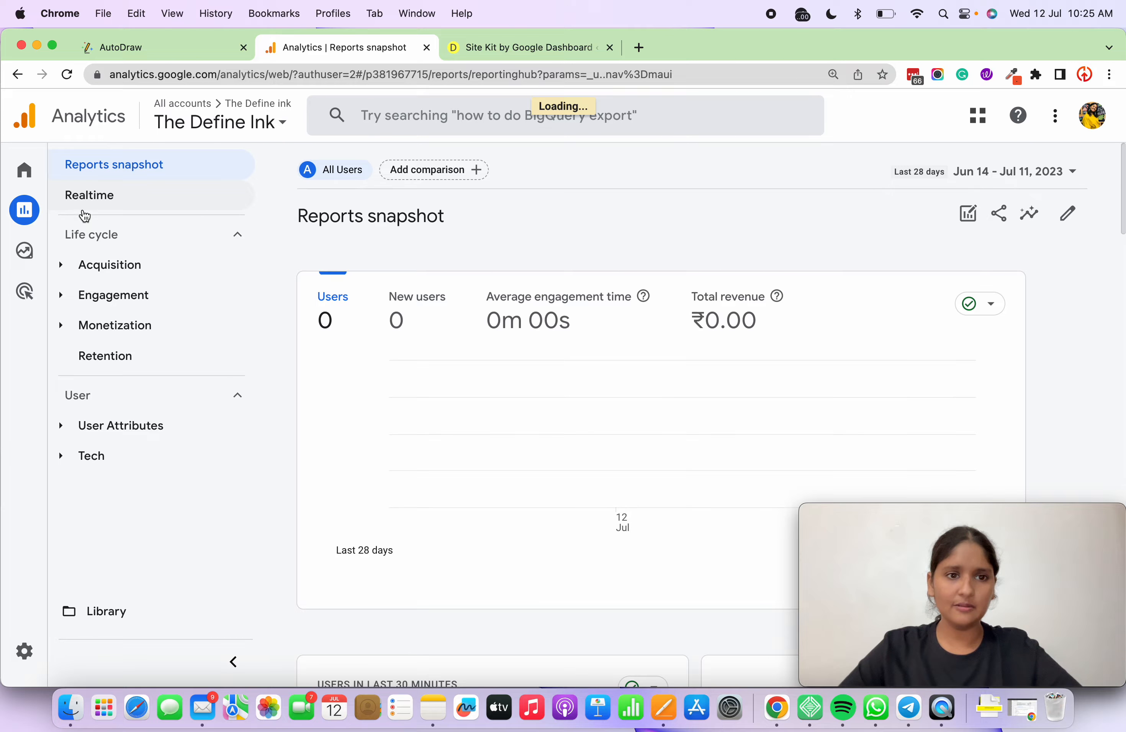
{"action": "left_click", "coordinate": [135, 203]}
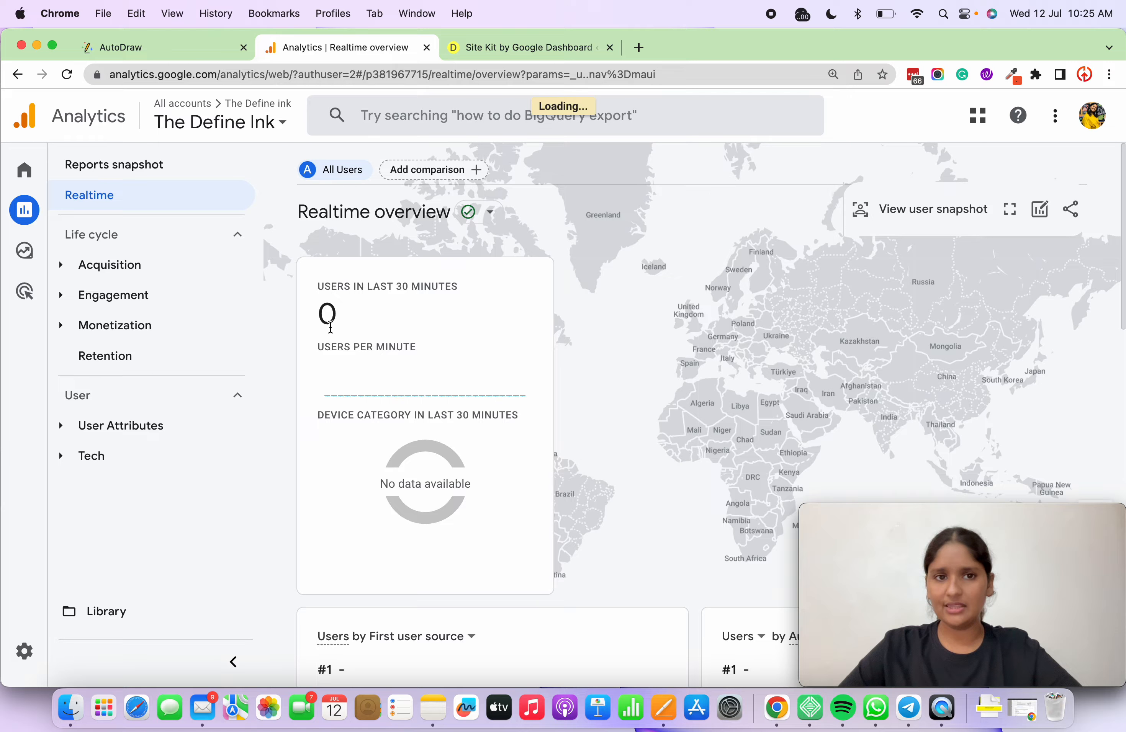
Visit thedefineink.com in a new incognito window, decline the autoplay music and open the Portfolio section.
{"action": "left_click", "coordinate": [778, 715]}
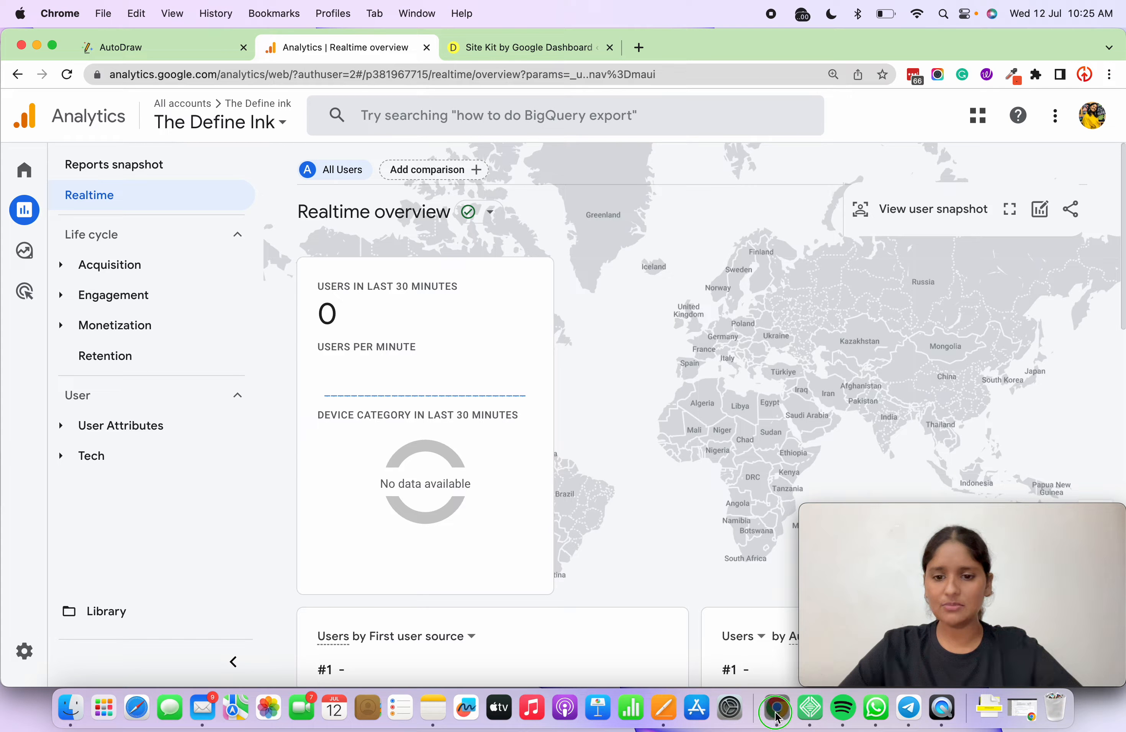
{"action": "left_click", "coordinate": [770, 581]}
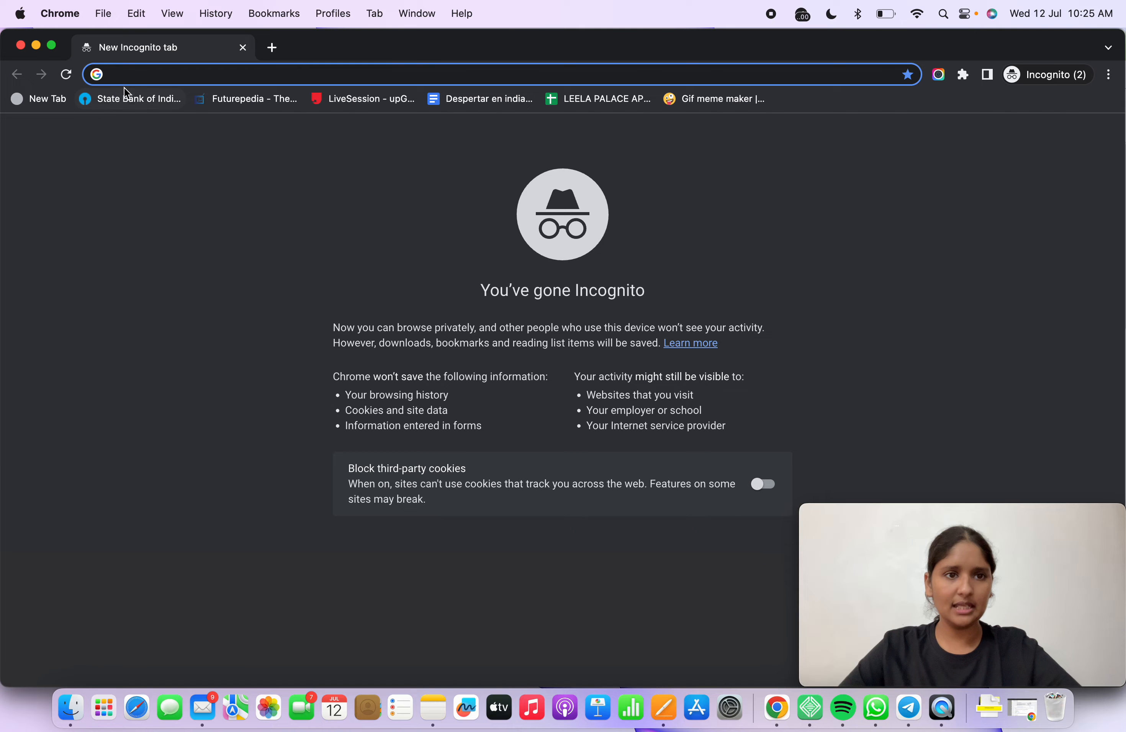
{"action": "type", "text": "thedefineink.com"}
{"action": "key", "text": "Return"}
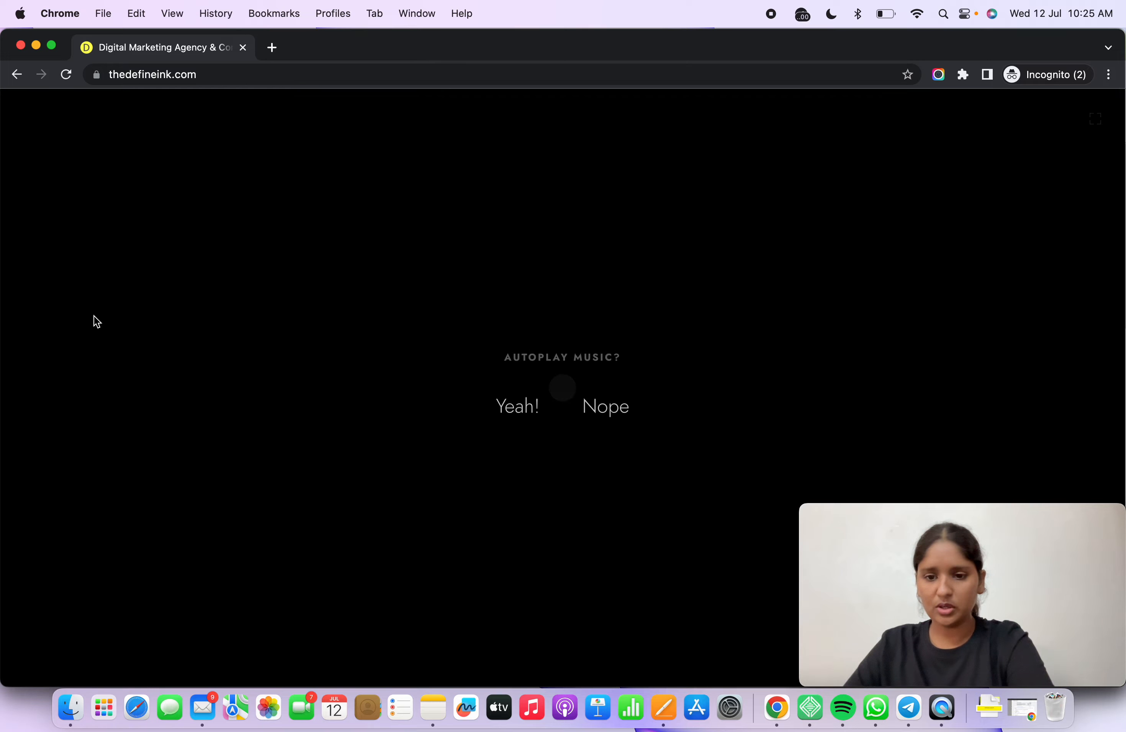
{"action": "left_click", "coordinate": [602, 414]}
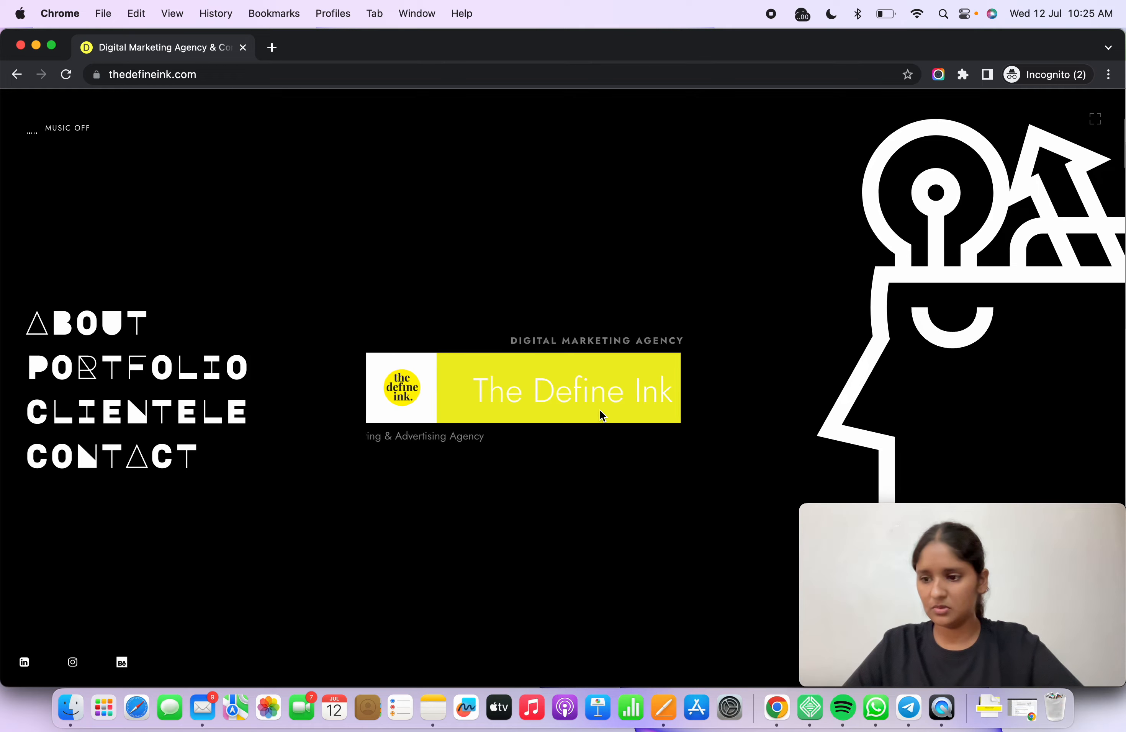
{"action": "left_click", "coordinate": [95, 370]}
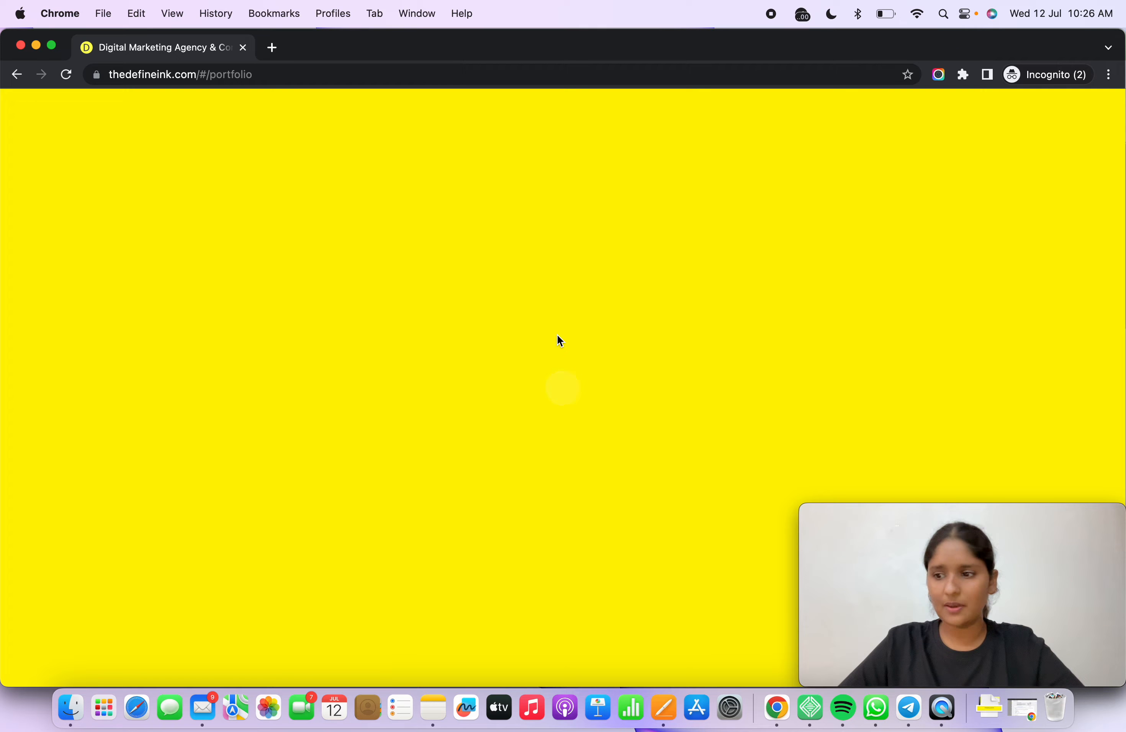
Return to the Analytics Realtime overview window and examine the users, device category, audience, page views and event count cards.
{"action": "right_click", "coordinate": [785, 716]}
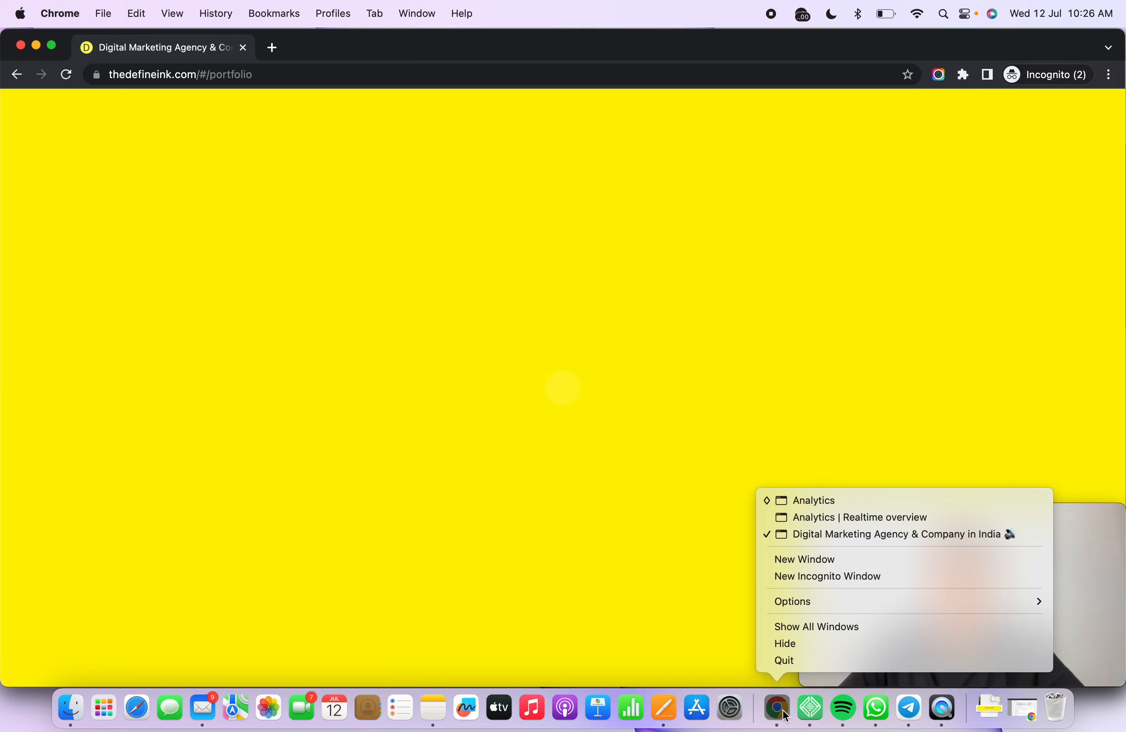
{"action": "left_click", "coordinate": [808, 515]}
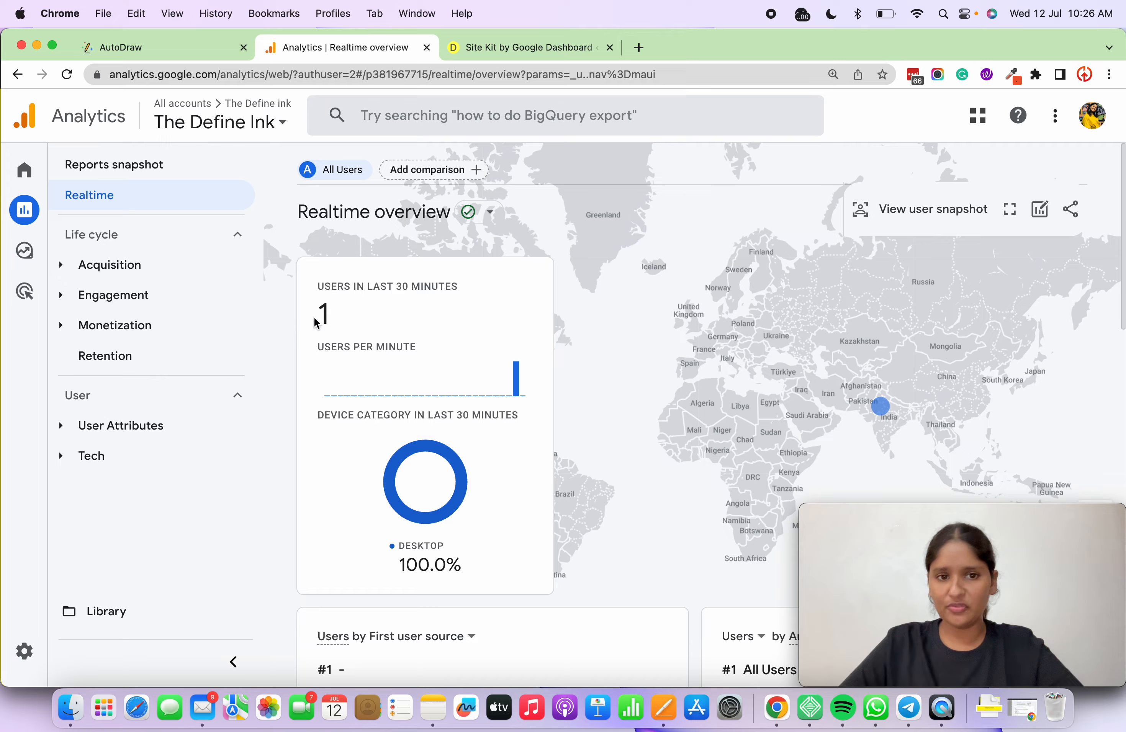
{"action": "mouse_move", "coordinate": [410, 545]}
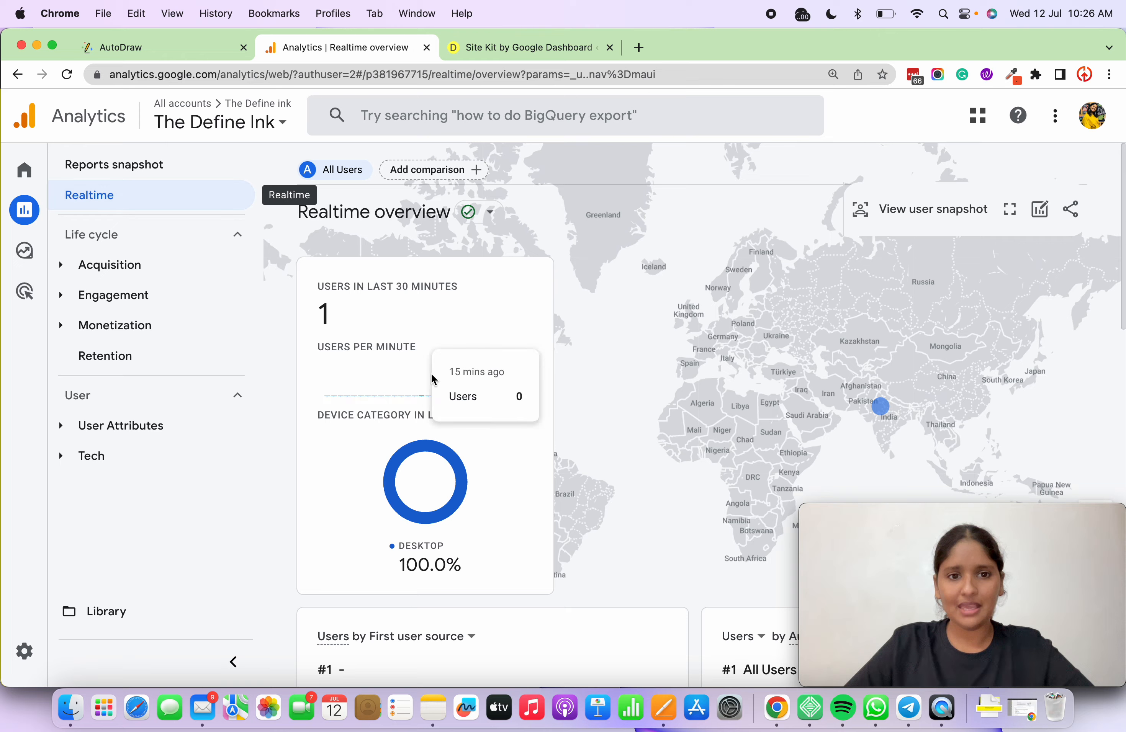
{"action": "scroll", "coordinate": [383, 346], "scroll_direction": "down", "scroll_amount": 10}
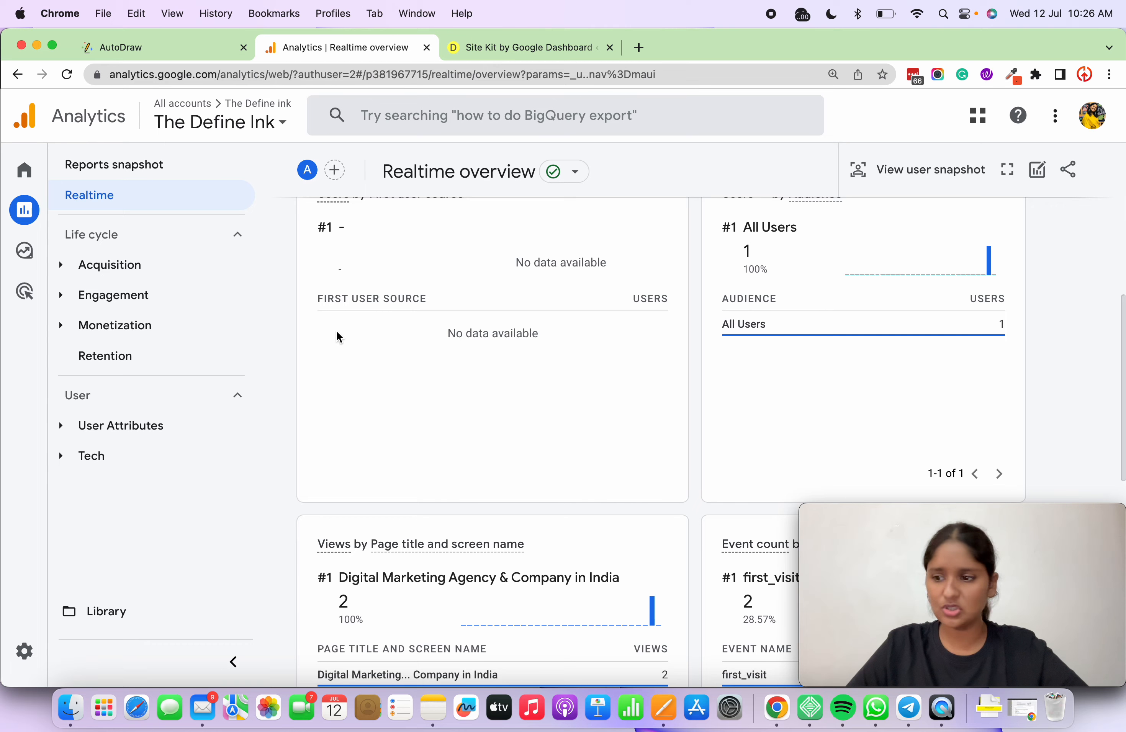
{"action": "scroll", "coordinate": [336, 331], "scroll_direction": "up", "scroll_amount": 10}
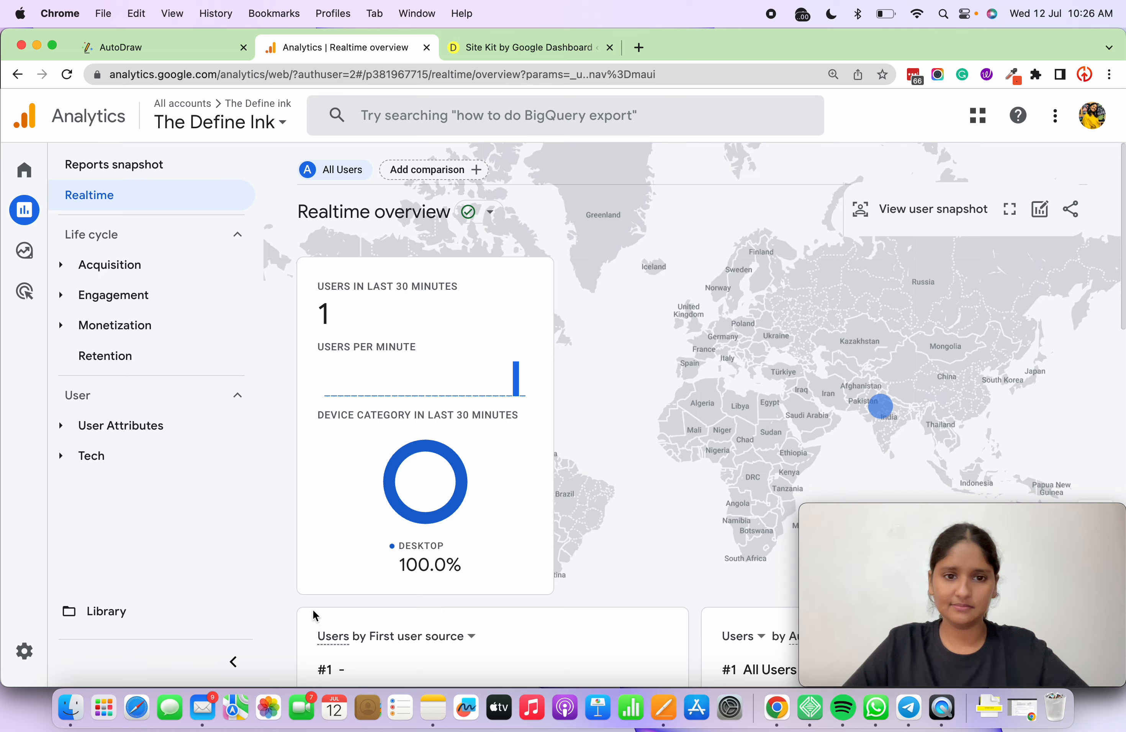
{"action": "scroll", "coordinate": [465, 426], "scroll_direction": "down", "scroll_amount": 5}
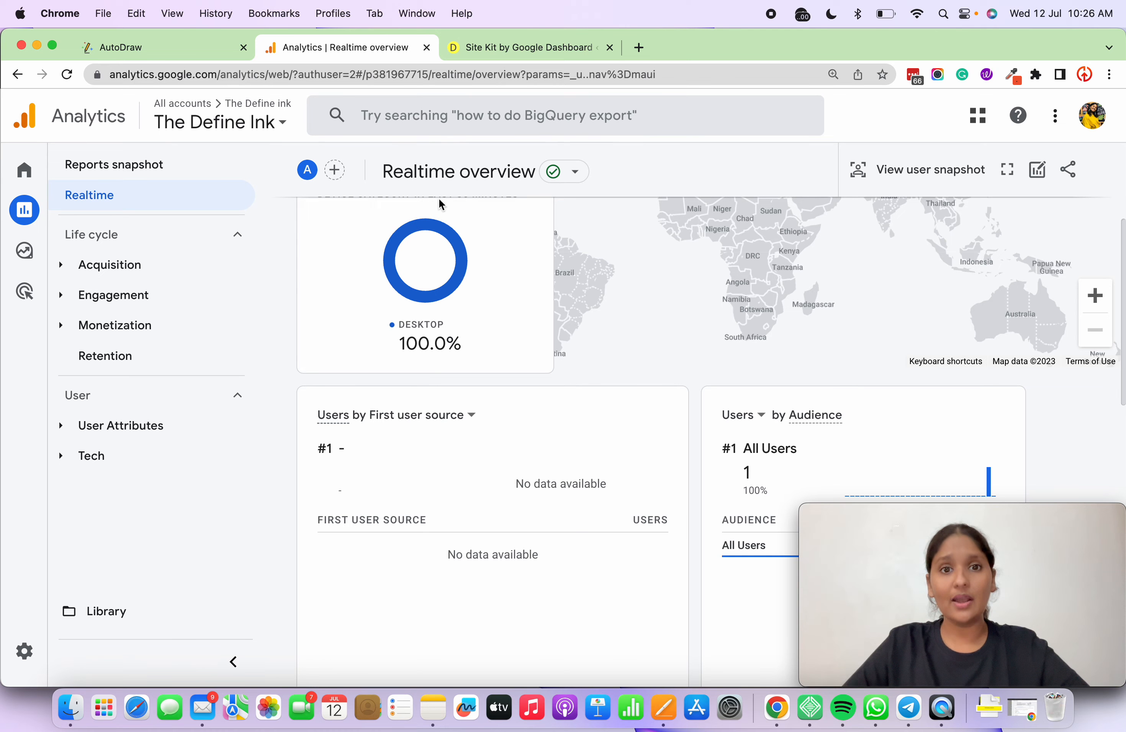
{"action": "scroll", "coordinate": [445, 390], "scroll_direction": "up", "scroll_amount": 3}
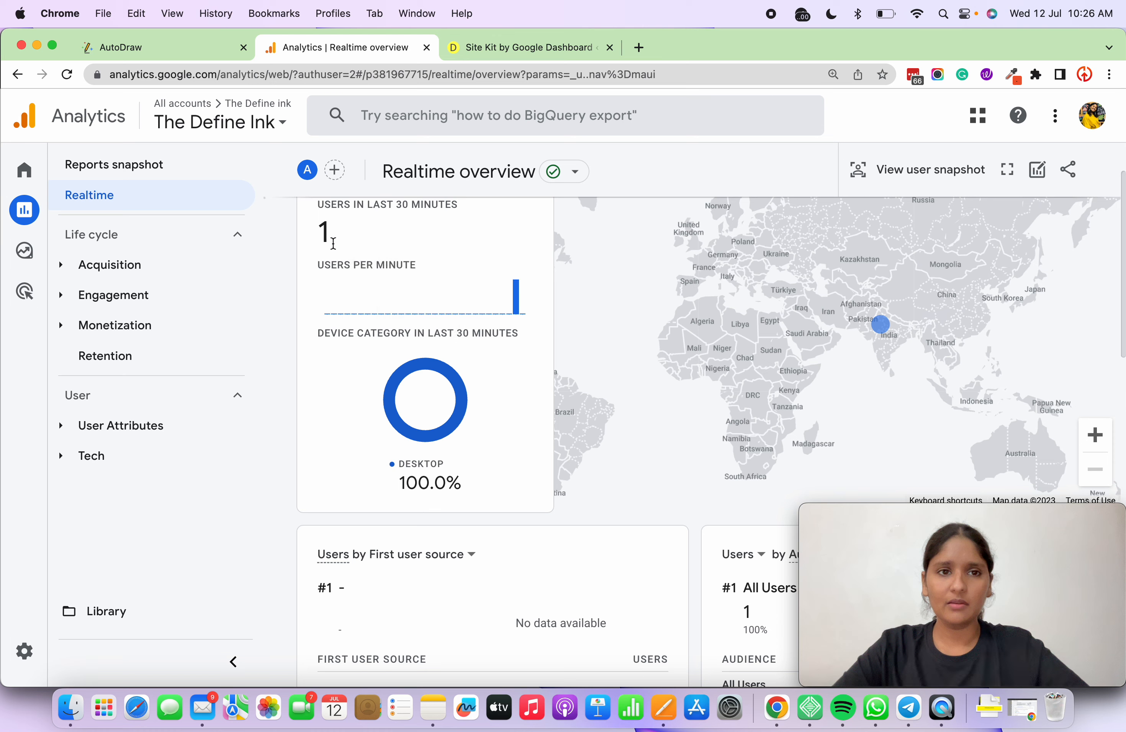
{"action": "scroll", "coordinate": [514, 525], "scroll_direction": "down", "scroll_amount": 10}
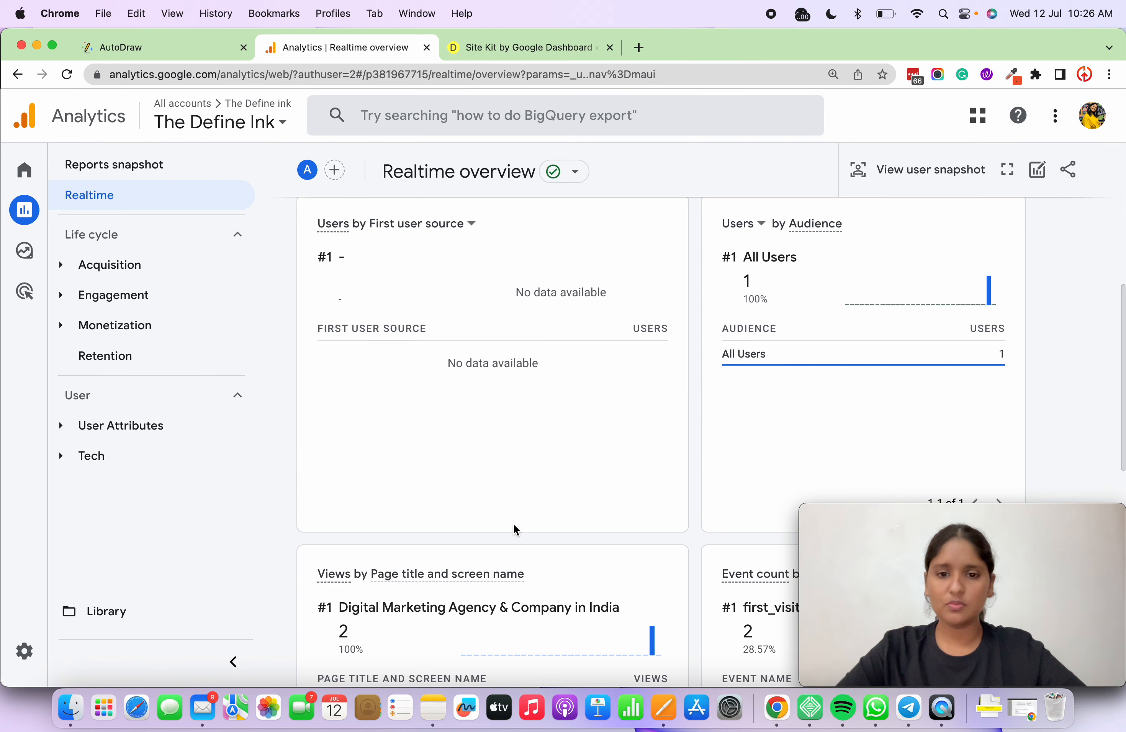
{"action": "scroll", "coordinate": [514, 528], "scroll_direction": "down", "scroll_amount": 2}
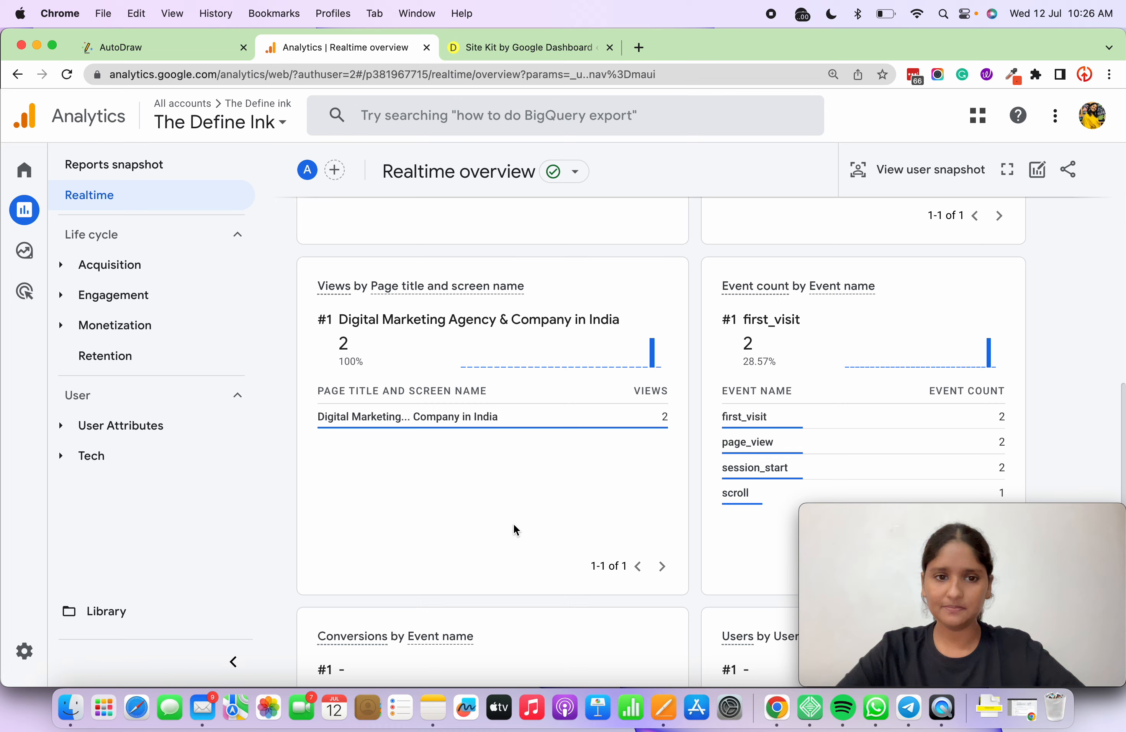
{"action": "scroll", "coordinate": [496, 516], "scroll_direction": "up", "scroll_amount": 12}
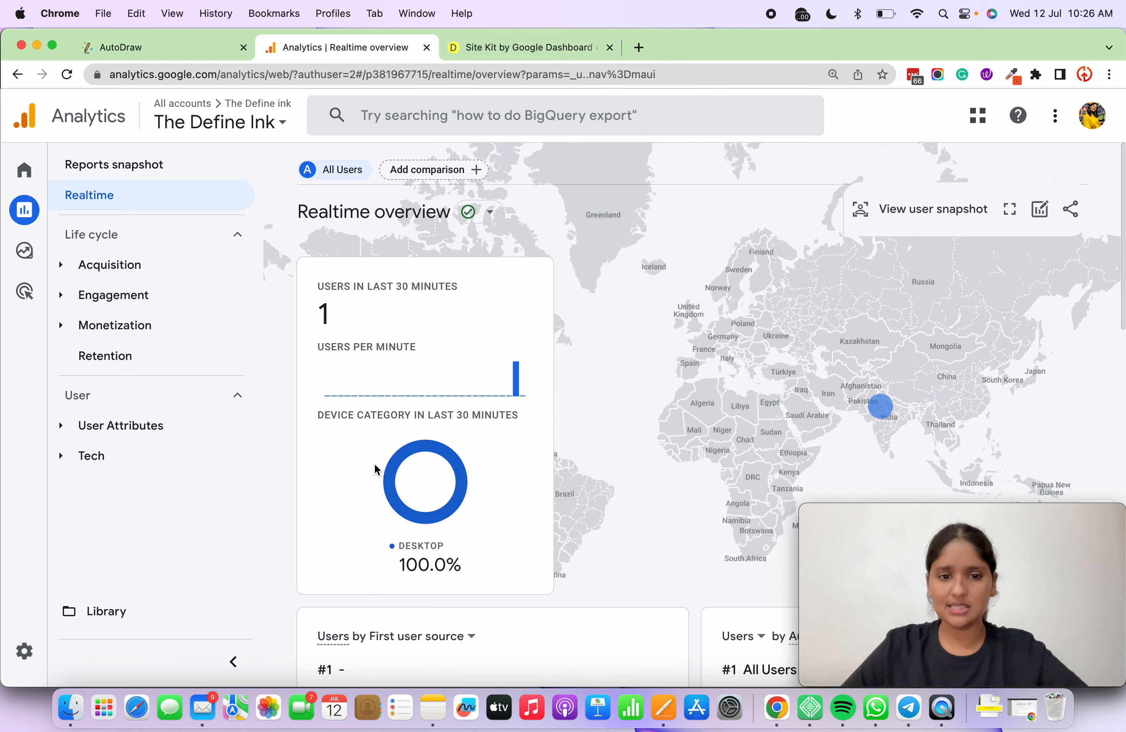
{"action": "scroll", "coordinate": [374, 468], "scroll_direction": "down", "scroll_amount": 5}
{"action": "scroll", "coordinate": [375, 469], "scroll_direction": "down", "scroll_amount": 1}
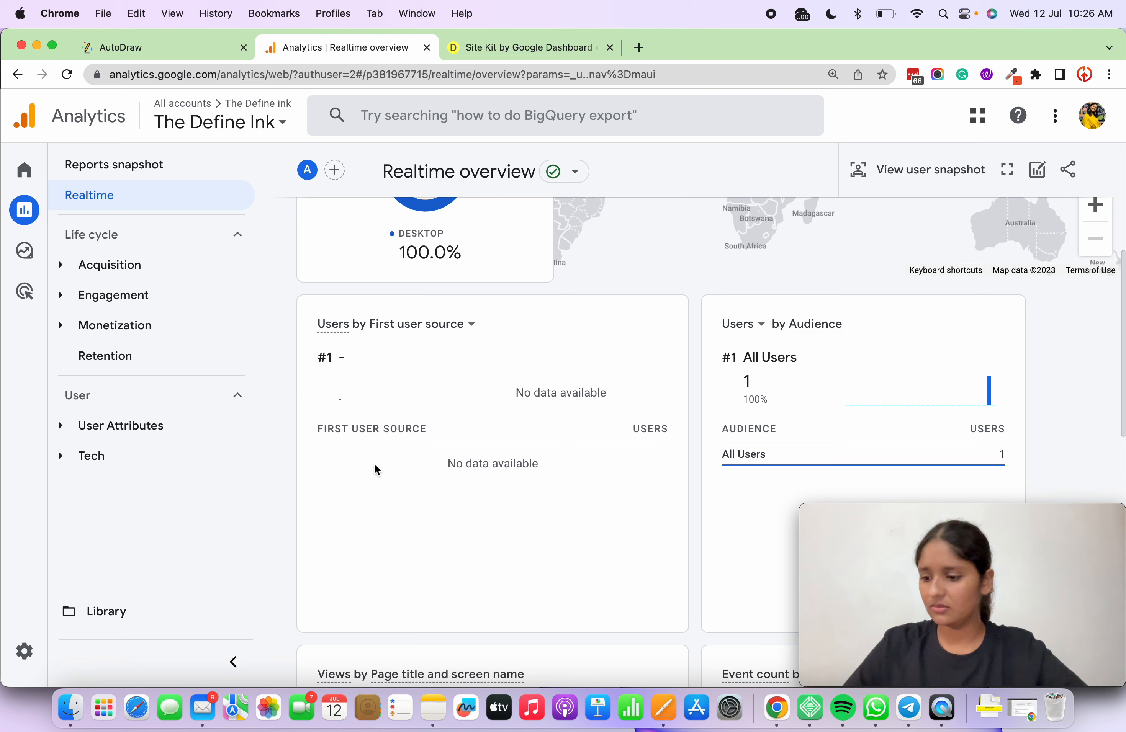
{"action": "scroll", "coordinate": [374, 463], "scroll_direction": "up", "scroll_amount": 5}
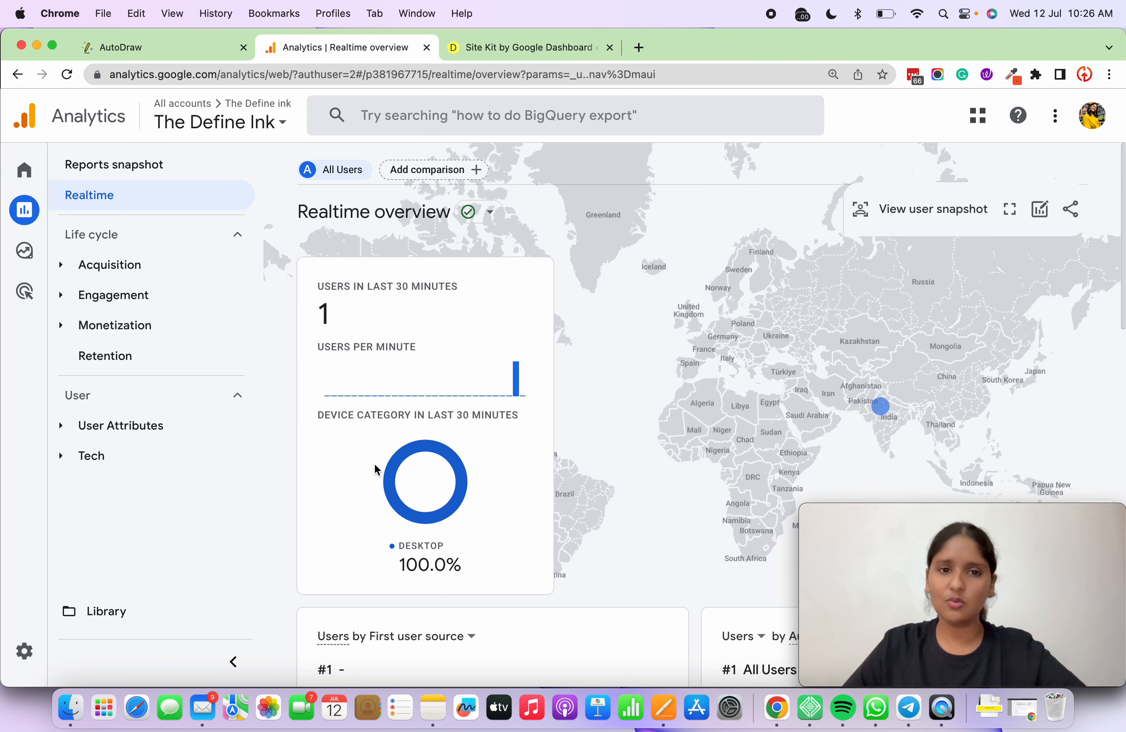
Reload the Realtime overview and examine the visitor's location on the map and the user cards.
{"action": "left_click", "coordinate": [66, 75]}
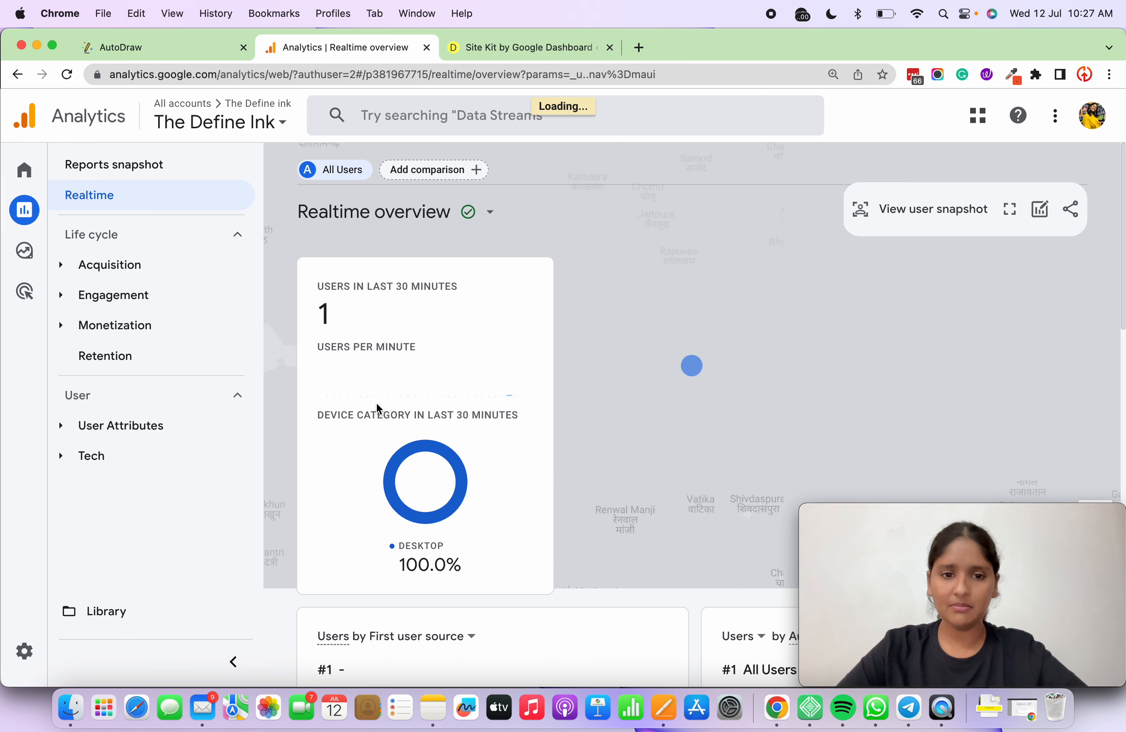
{"action": "scroll", "coordinate": [376, 404], "scroll_direction": "down", "scroll_amount": 3}
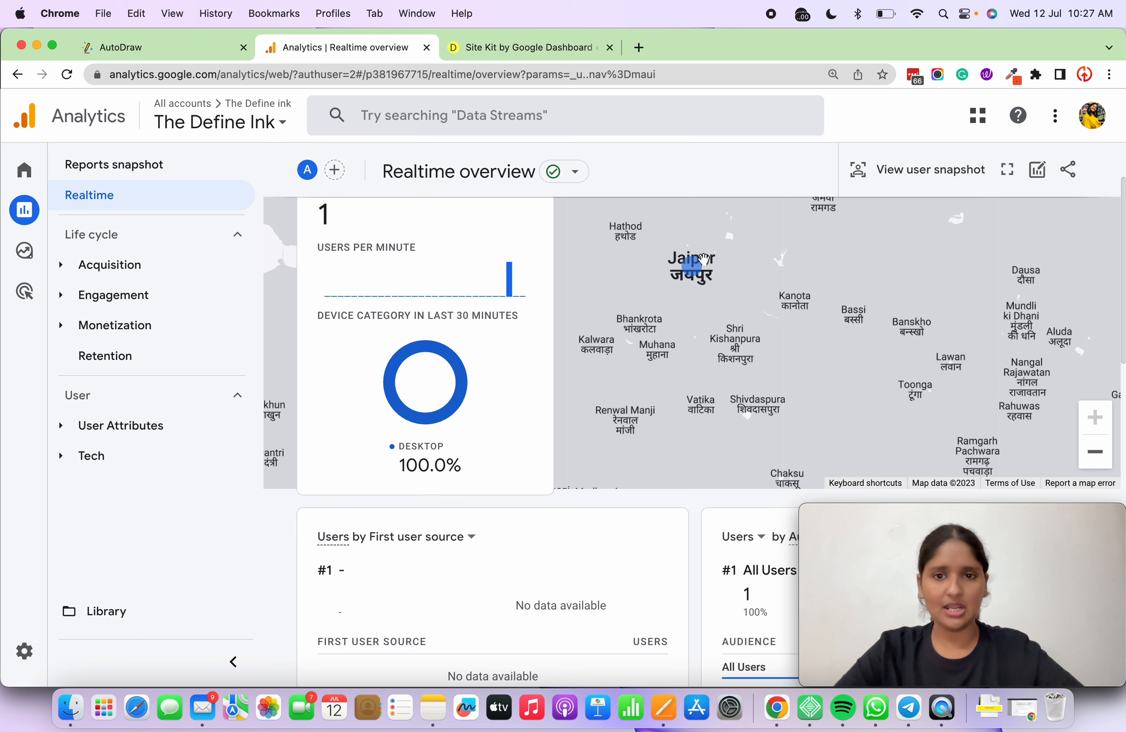
{"action": "scroll", "coordinate": [592, 467], "scroll_direction": "down", "scroll_amount": 6}
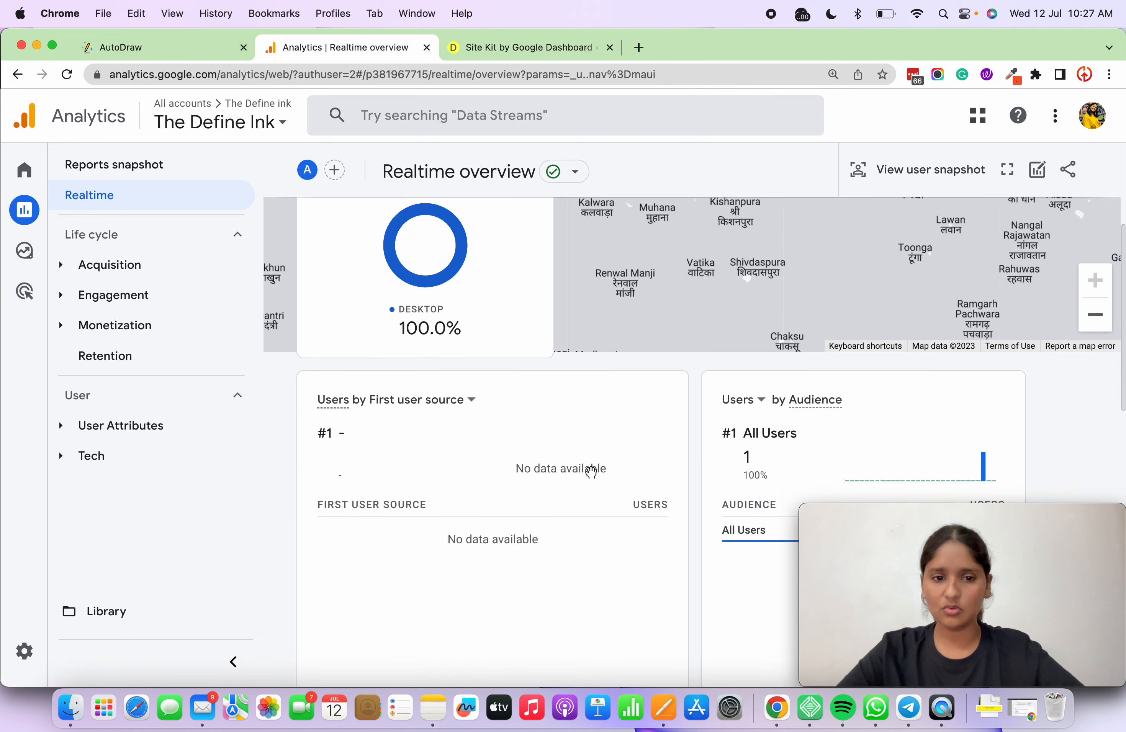
{"action": "scroll", "coordinate": [594, 472], "scroll_direction": "up", "scroll_amount": 7}
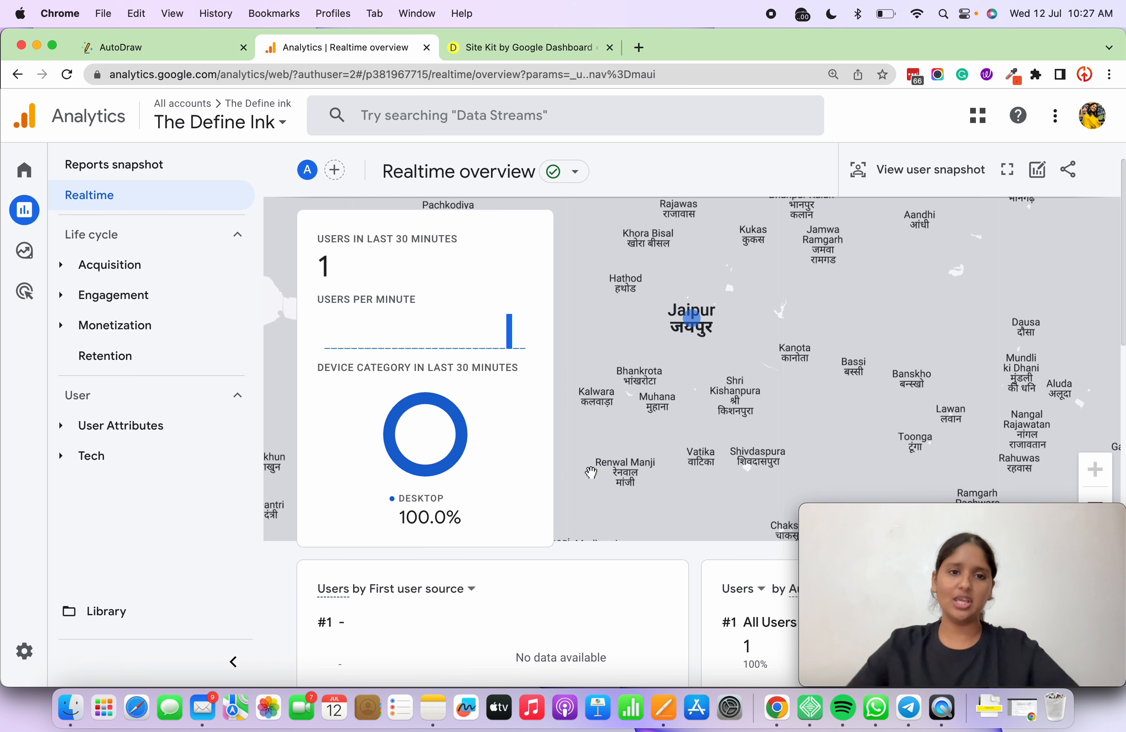